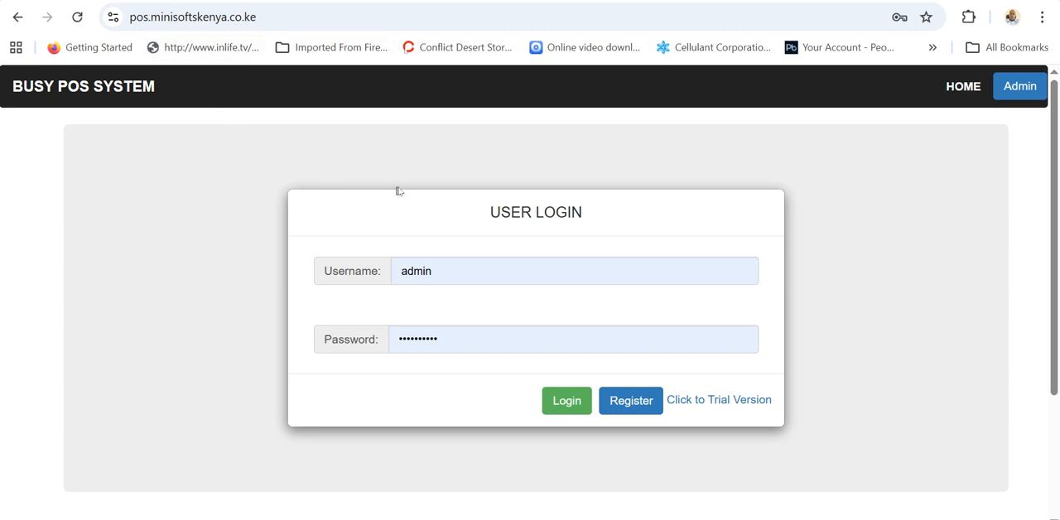
# Open the business registration form and examine its name, business, contact, paybill and M-Pesa transaction fields.
pyautogui.click(628, 402)
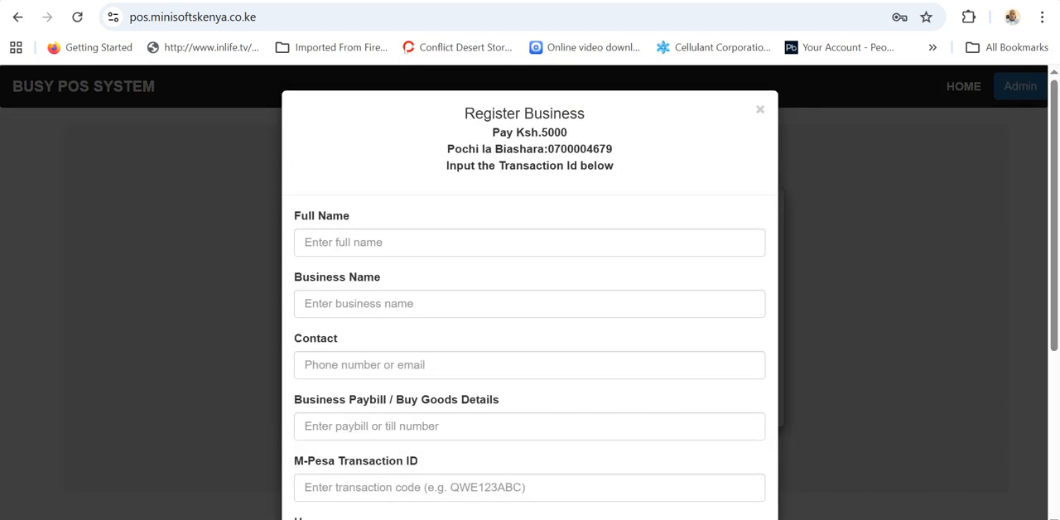
pyautogui.scroll(-2, 811, 337)
pyautogui.scroll(2, 811, 337)
pyautogui.click(366, 243)
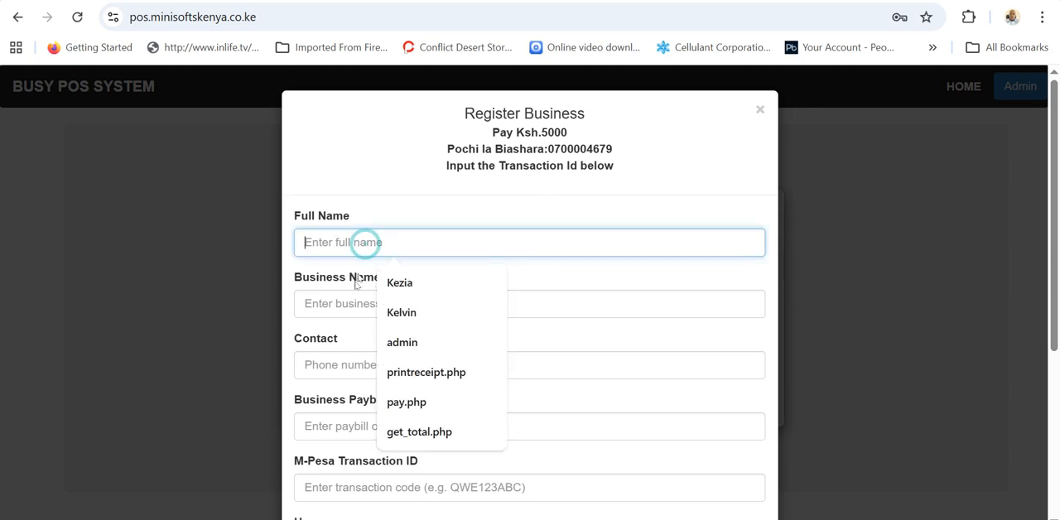
pyautogui.click(333, 304)
pyautogui.scroll(-1, 334, 304)
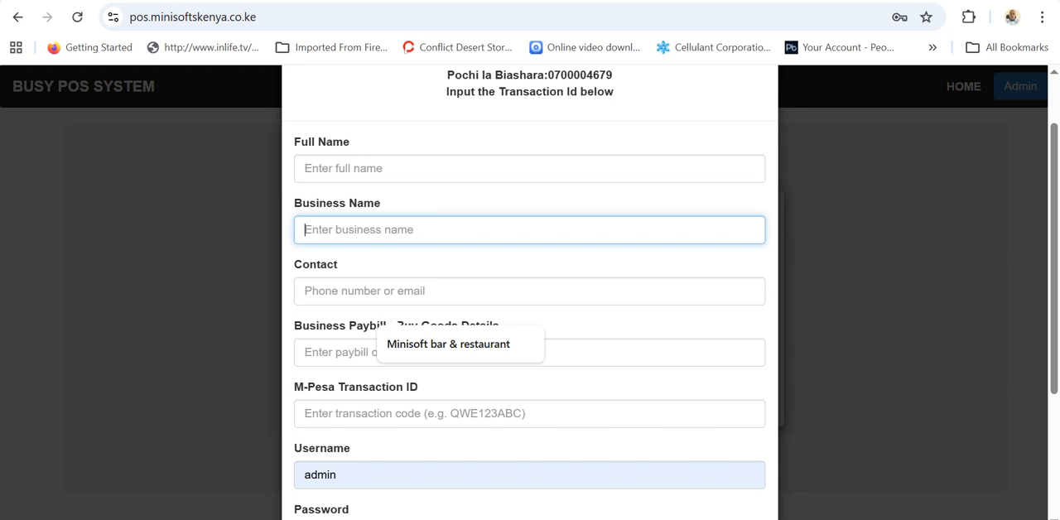
pyautogui.click(319, 291)
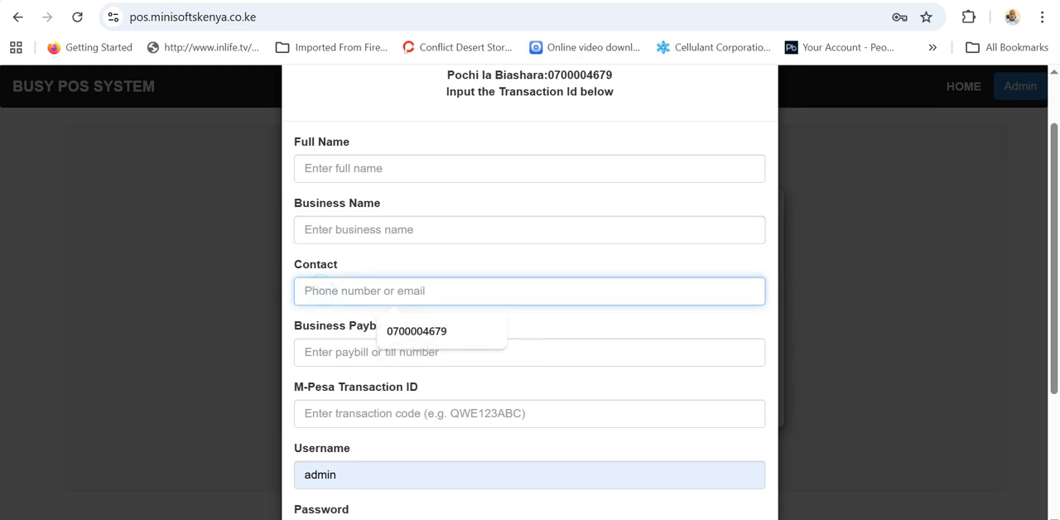
pyautogui.scroll(-1, 530, 289)
pyautogui.click(322, 284)
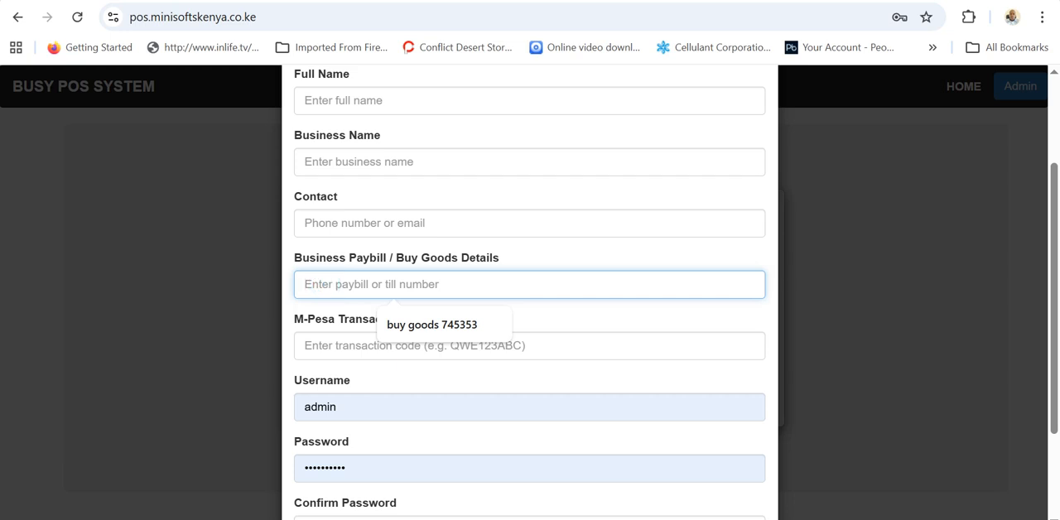
pyautogui.click(322, 345)
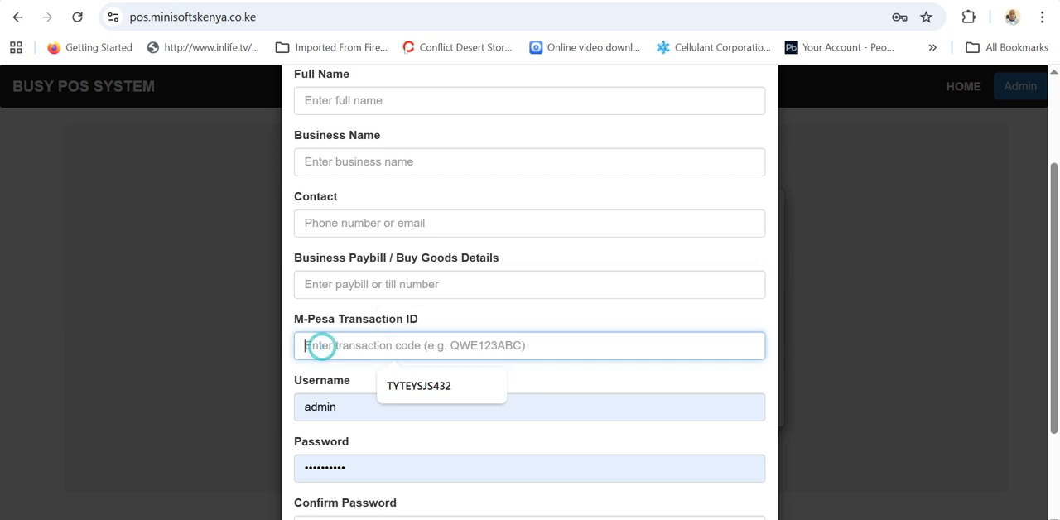
# Review the payment instructions and login credential fields of the business registration form, and close the form.
pyautogui.scroll(2, 321, 345)
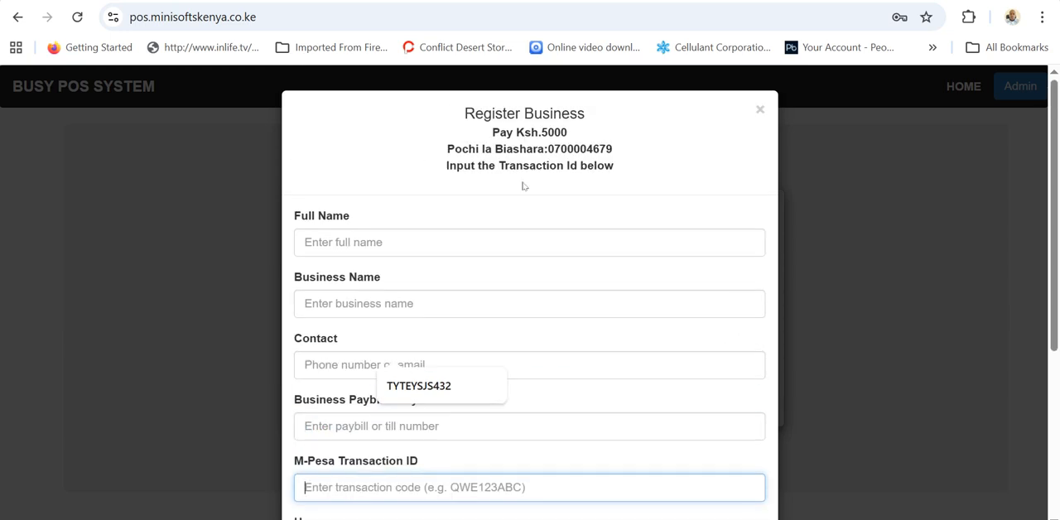
pyautogui.scroll(-2, 436, 206)
pyautogui.scroll(-2, 436, 206)
pyautogui.press('Return')
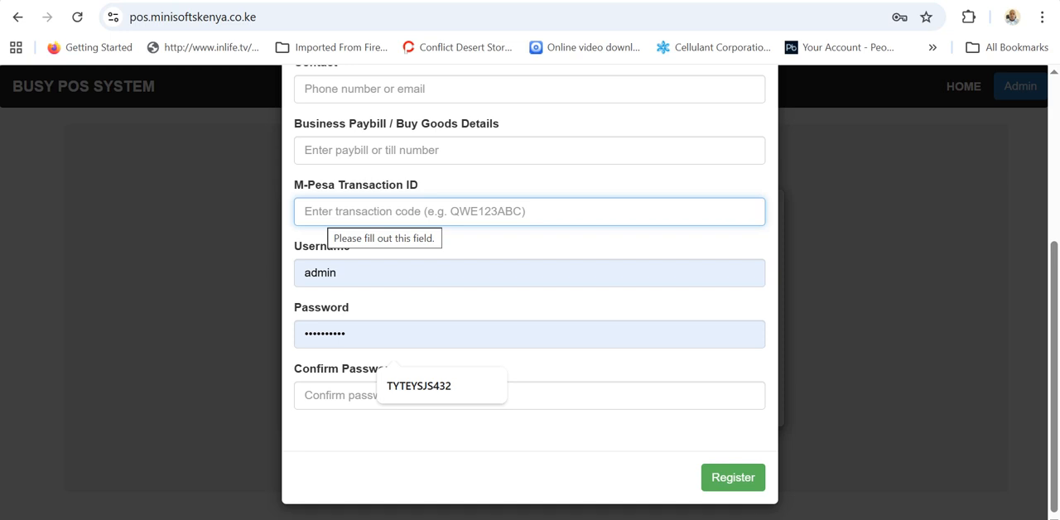
pyautogui.doubleClick(356, 272)
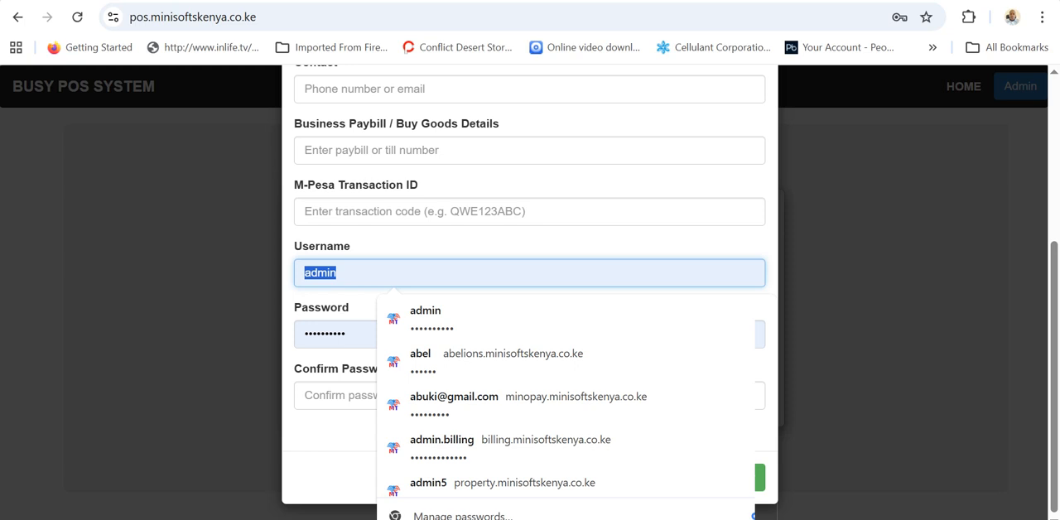
pyautogui.click(343, 333)
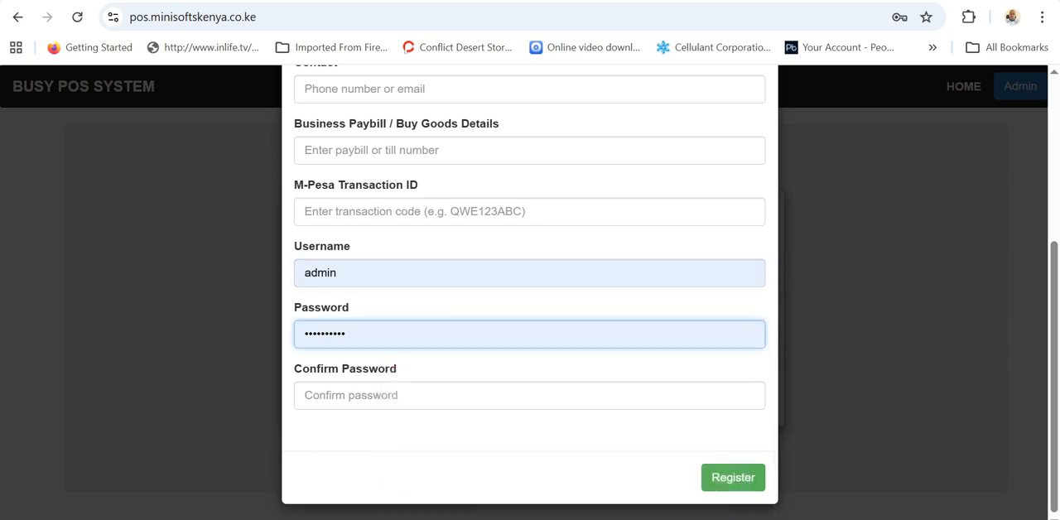
pyautogui.click(825, 404)
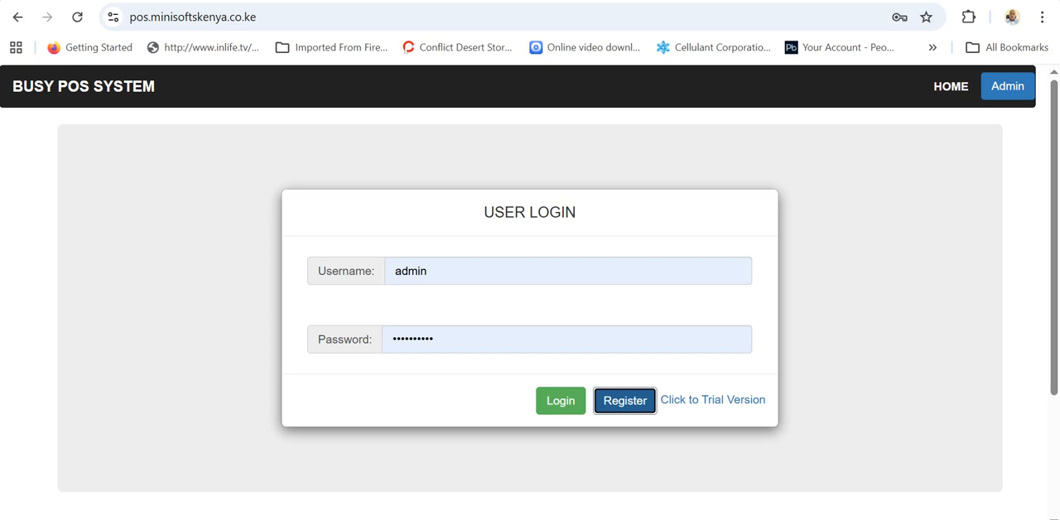
# Open the trial version of the POS system and review the dashboard's summary figures and Sales Overview chart.
pyautogui.click(709, 405)
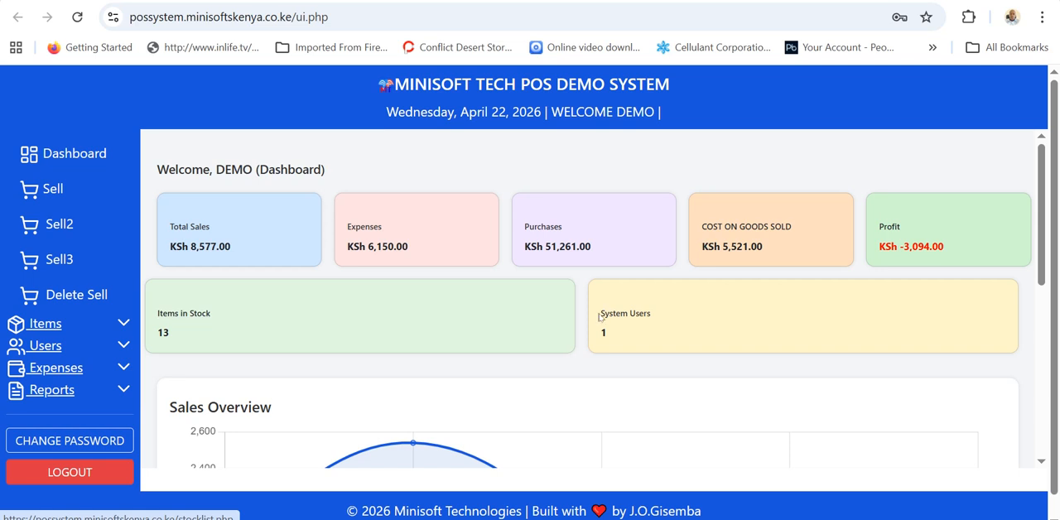
pyautogui.scroll(-3, 426, 362)
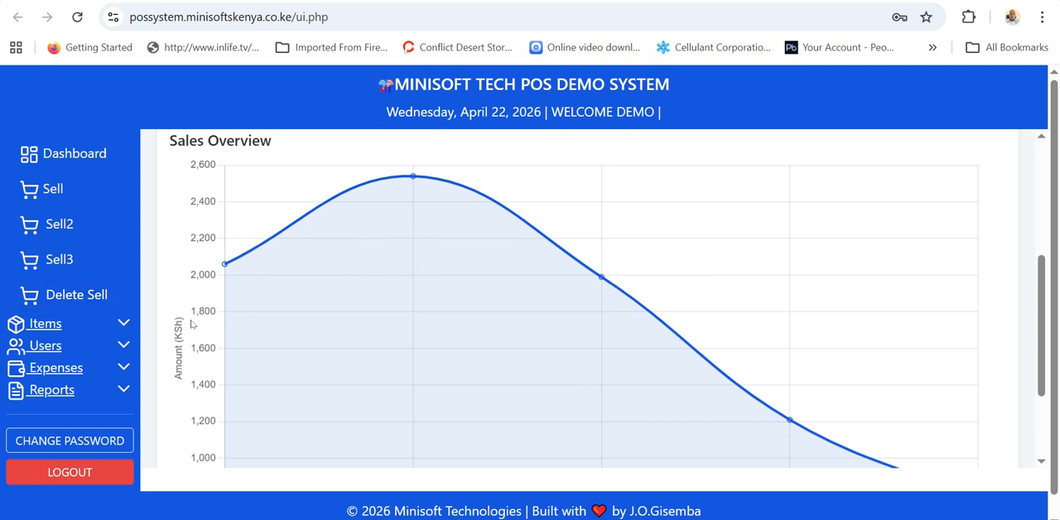
pyautogui.scroll(-2, 192, 324)
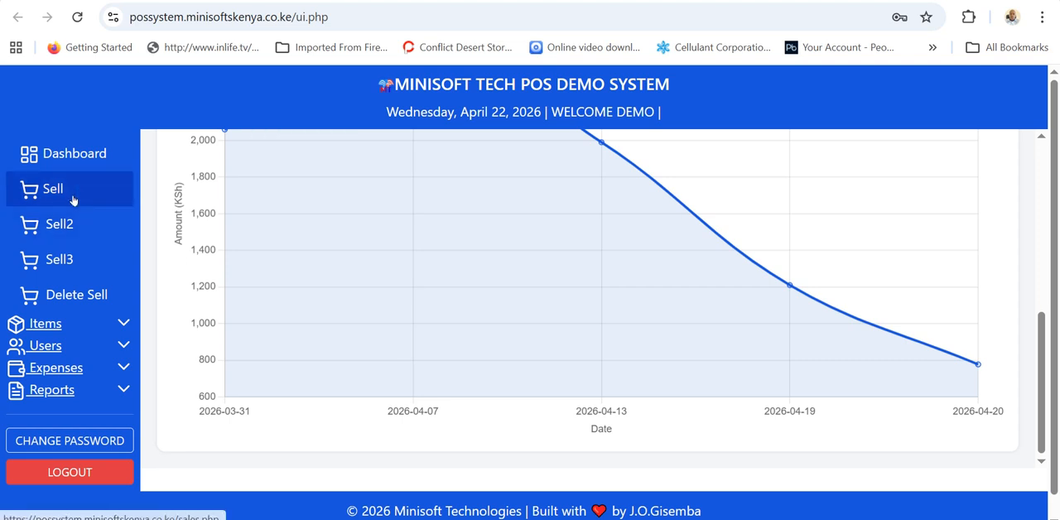
# Open the new item form and enter barcode 6536533 with item name book in the first row.
pyautogui.click(48, 324)
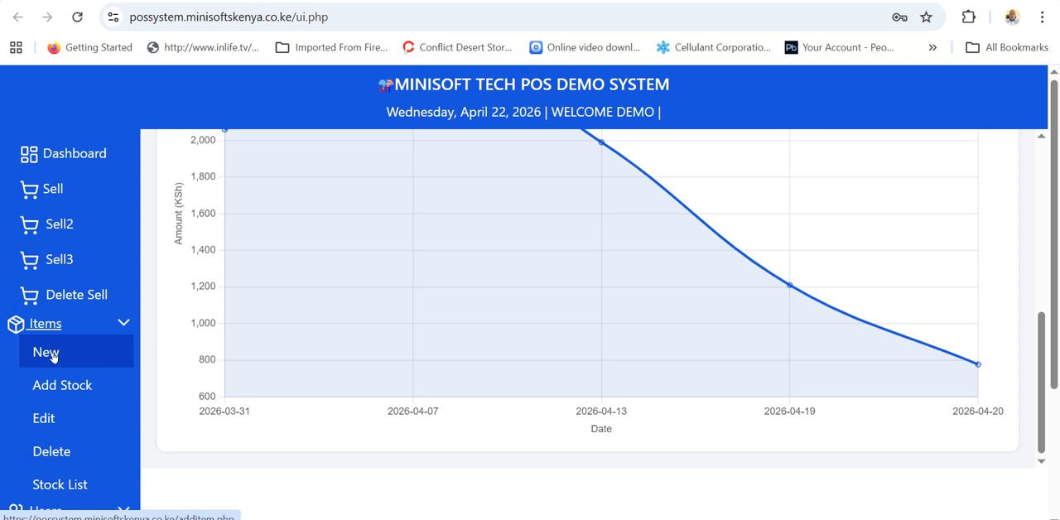
pyautogui.click(49, 354)
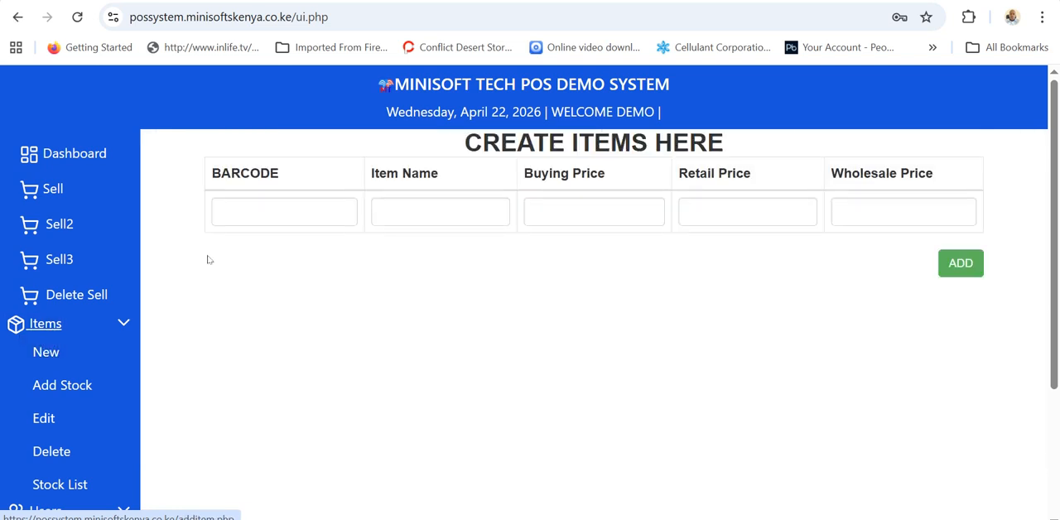
pyautogui.click(285, 212)
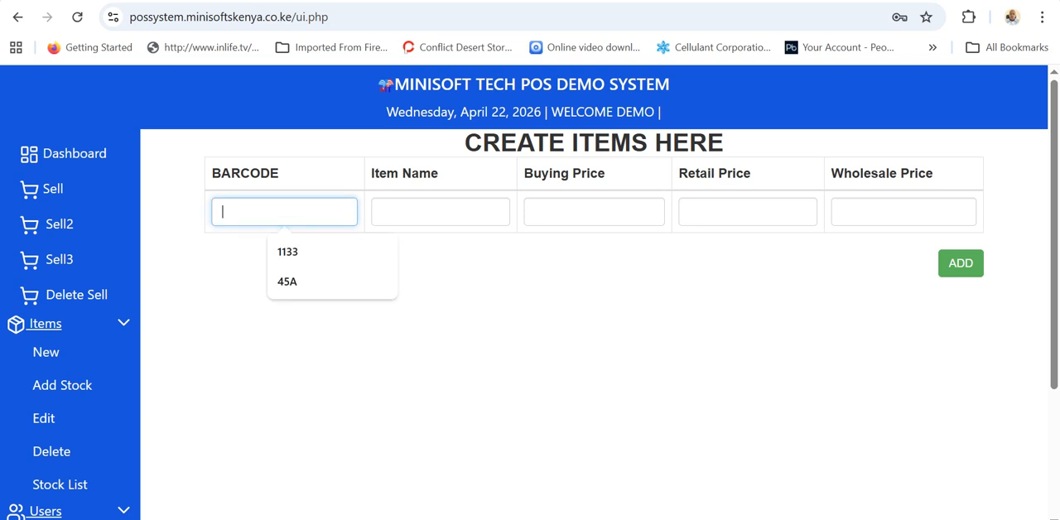
pyautogui.write('6536533')
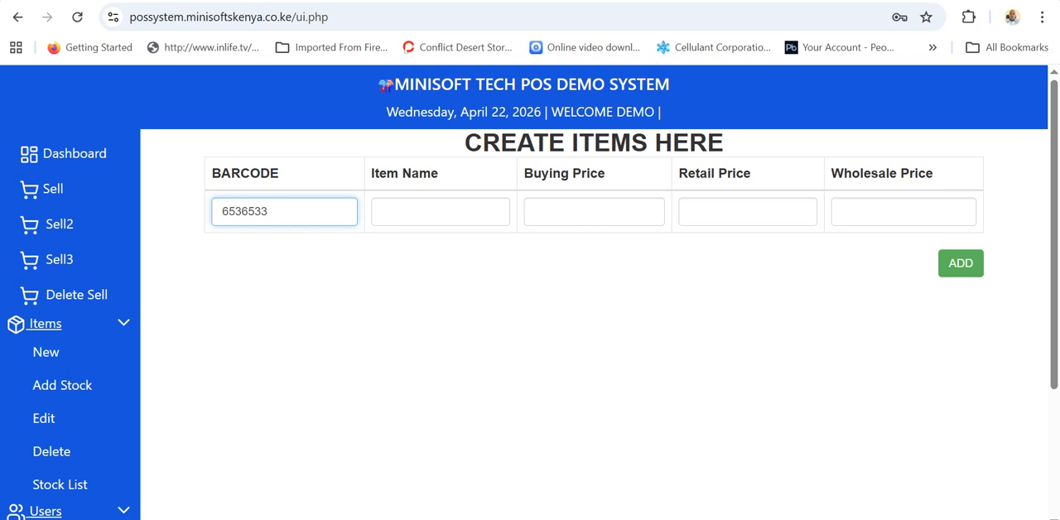
pyautogui.click(464, 211)
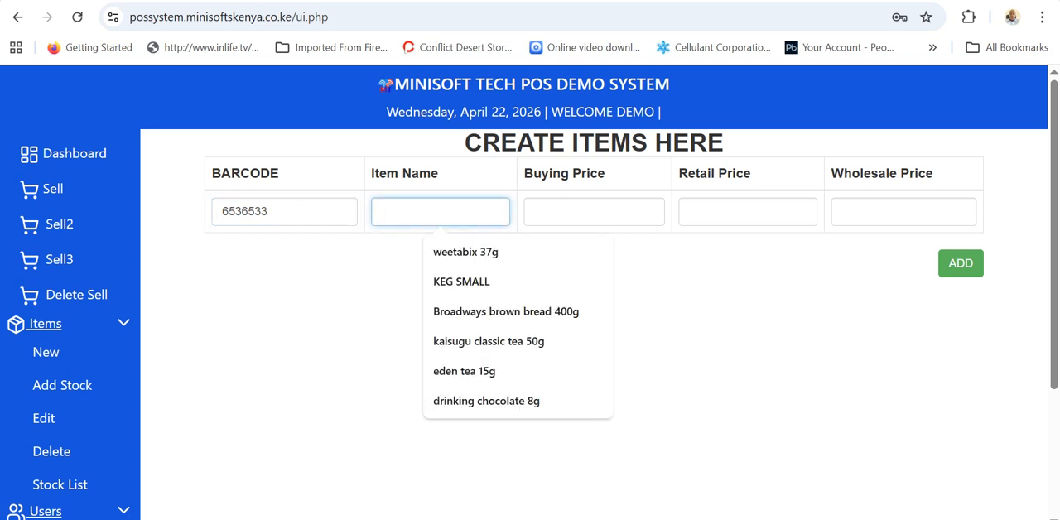
pyautogui.write('books')
pyautogui.press('BackSpace')
# Set the book's buying price to 30, retail price to 50 and wholesale price to 35, and start a second item row.
pyautogui.click(568, 207)
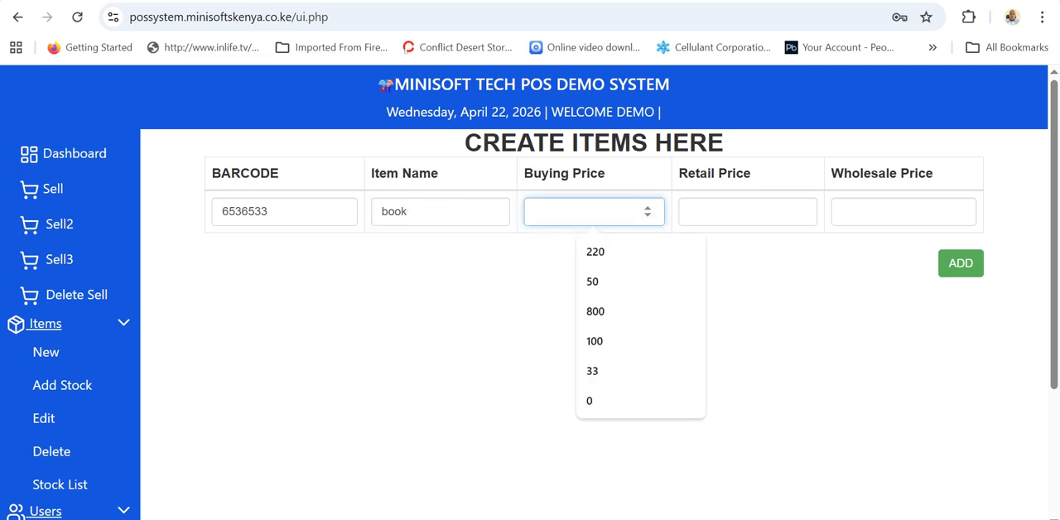
pyautogui.write('30')
pyautogui.press('Tab')
pyautogui.write('50')
pyautogui.press('Tab')
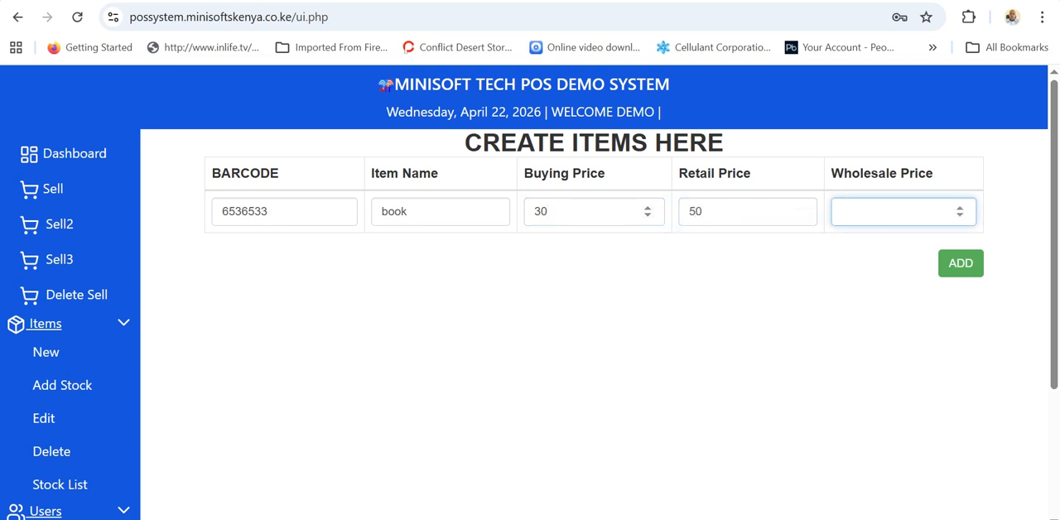
pyautogui.write('35')
pyautogui.press('Tab')
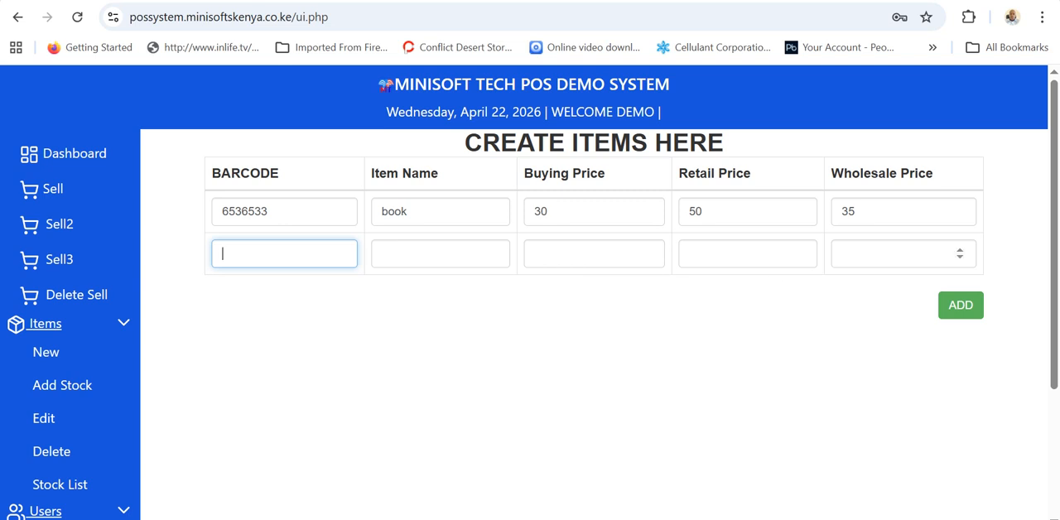
# Try to add the items with the second row left blank.
pyautogui.click(871, 252)
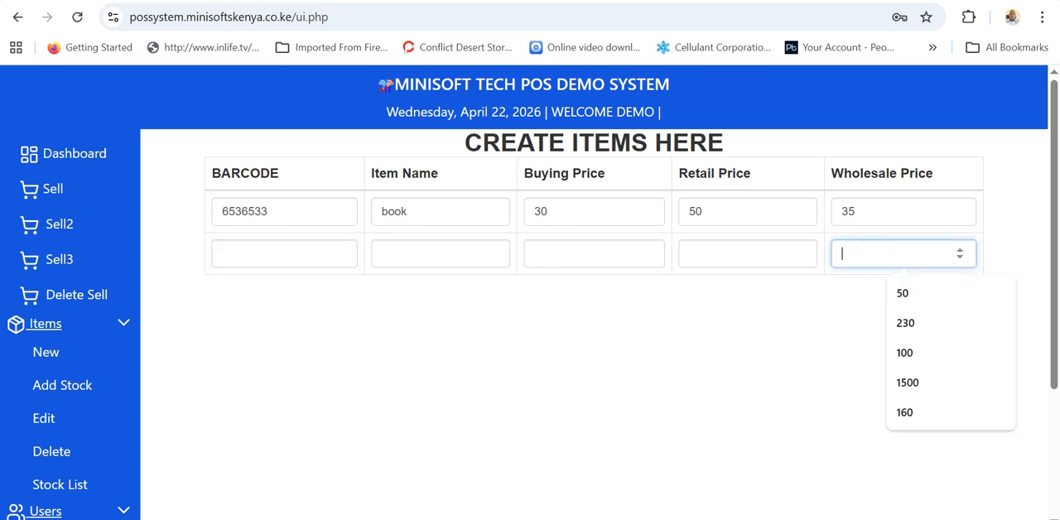
pyautogui.click(757, 354)
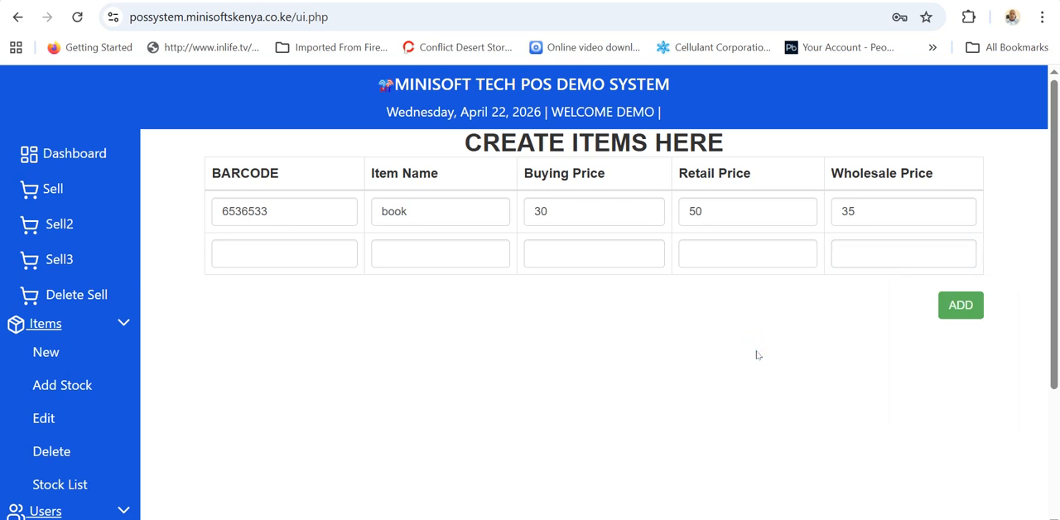
pyautogui.click(960, 308)
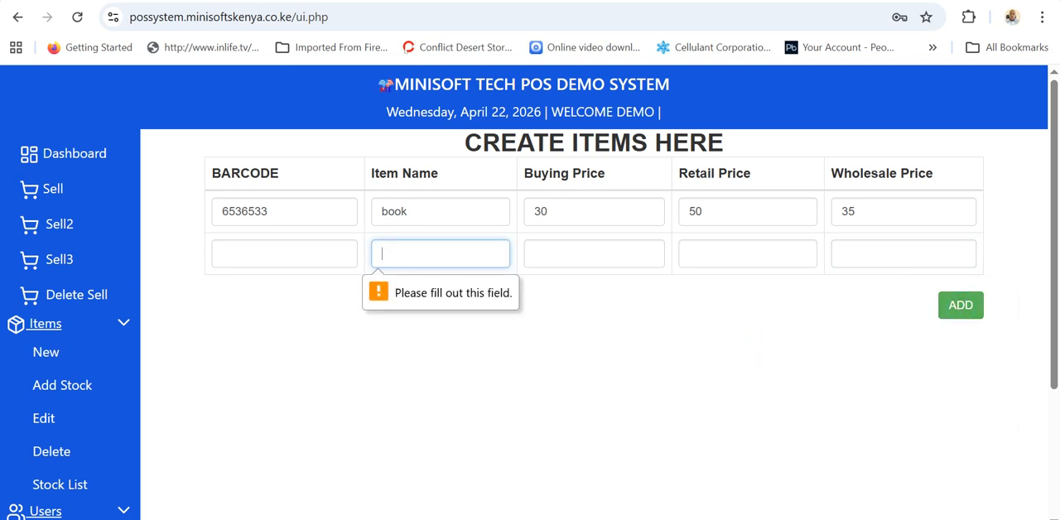
# Enter barcode 87883 and item name pencil in the second item row.
pyautogui.click(284, 254)
pyautogui.write('87883')
pyautogui.press('Tab')
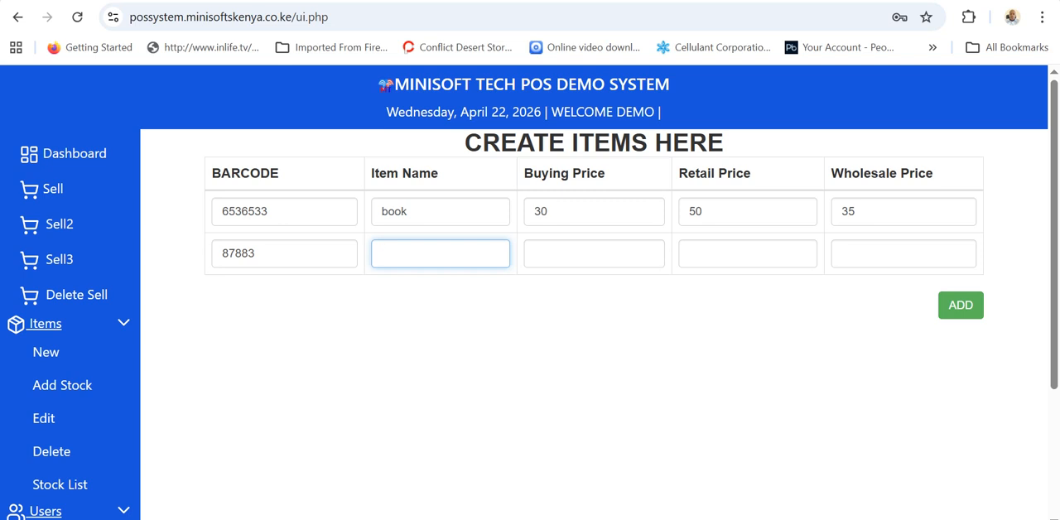
pyautogui.write('pencil')
# Set the pencil's buying price to 20, retail price to 25 and wholesale price to 22, and add both items.
pyautogui.click(584, 252)
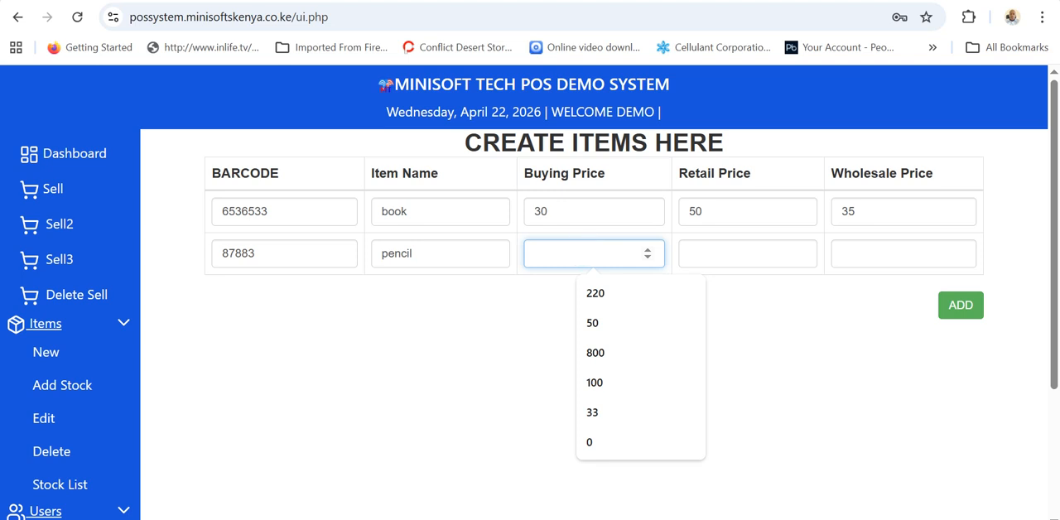
pyautogui.write('20')
pyautogui.press('Tab')
pyautogui.write('25')
pyautogui.press('Tab')
pyautogui.write('22')
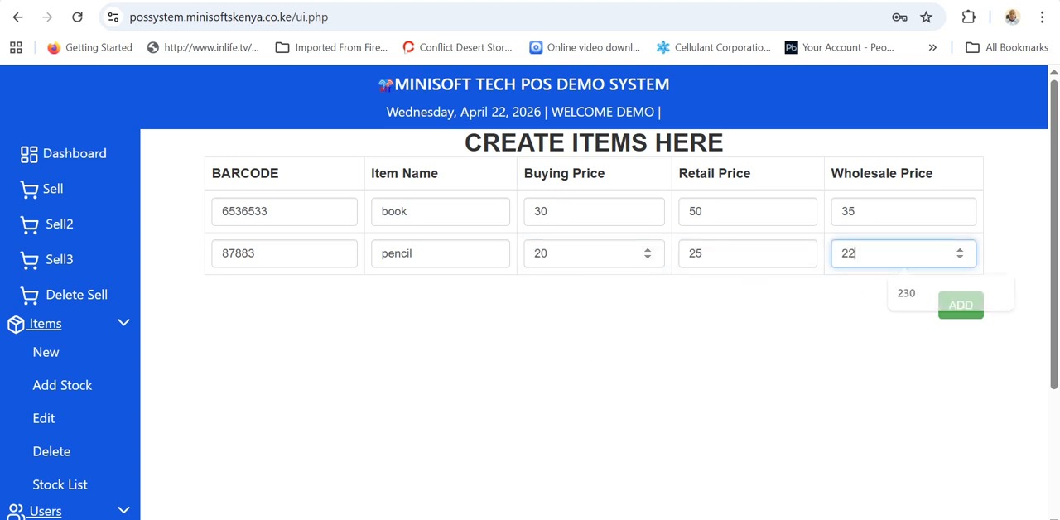
pyautogui.click(953, 309)
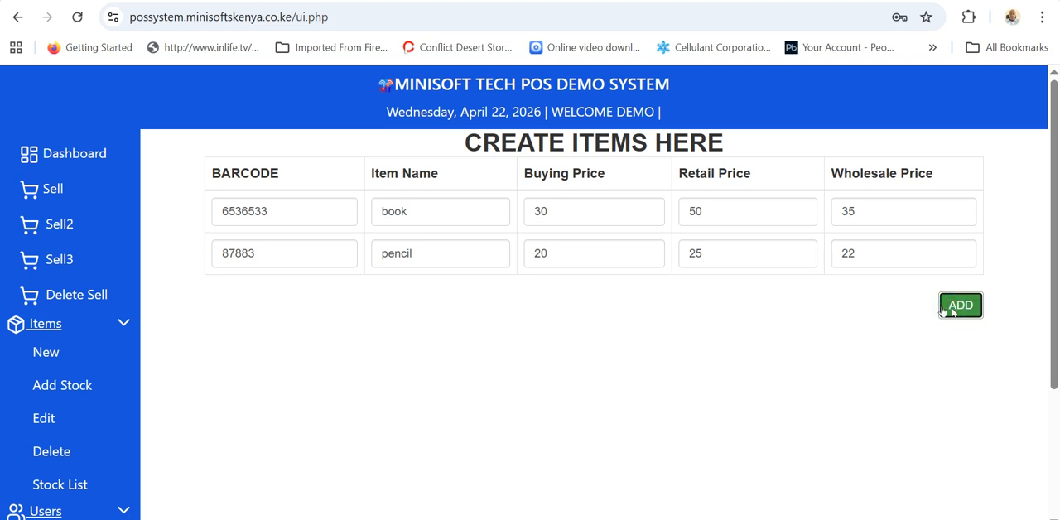
pyautogui.click(679, 130)
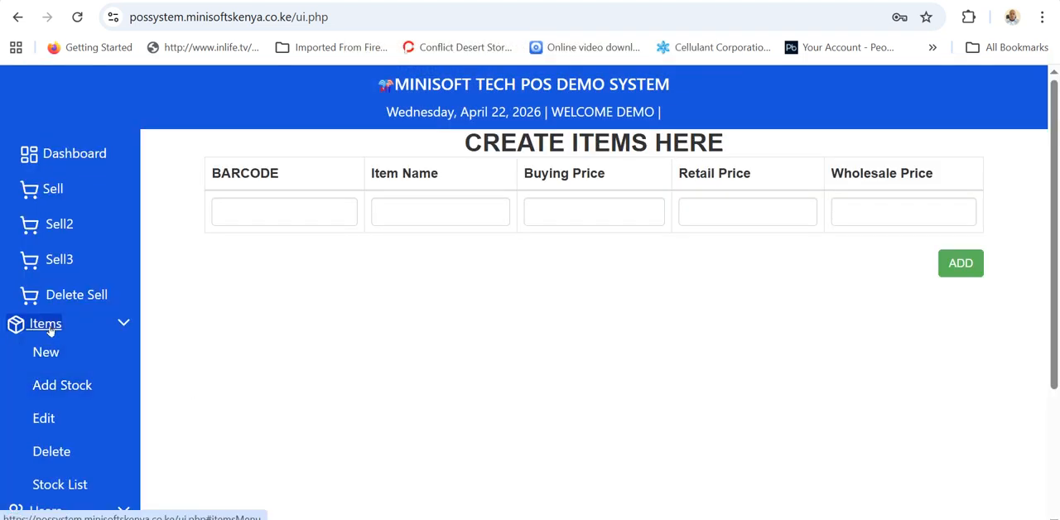
# Open the stock addition form, search for penci and select PENCIL as the item name.
pyautogui.click(66, 387)
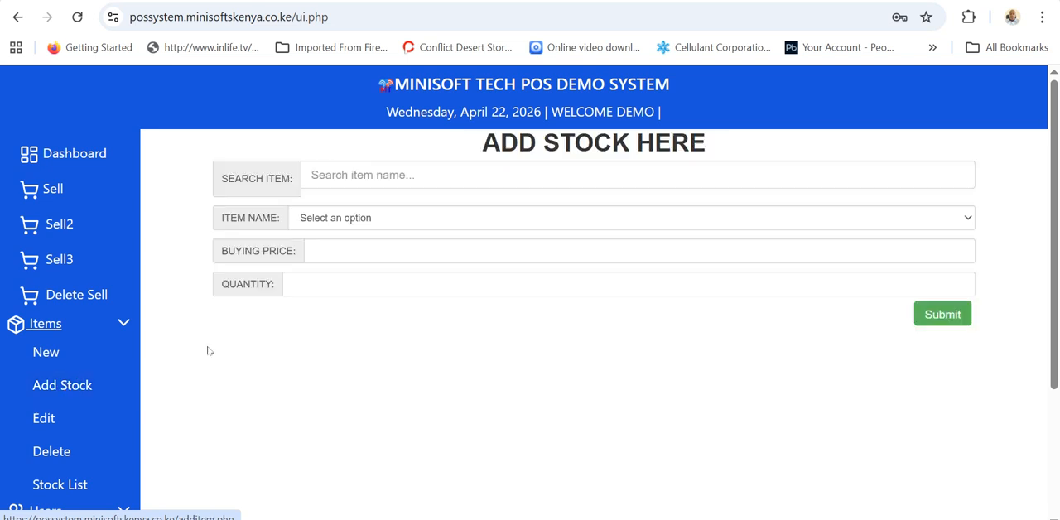
pyautogui.click(332, 165)
pyautogui.write('penci')
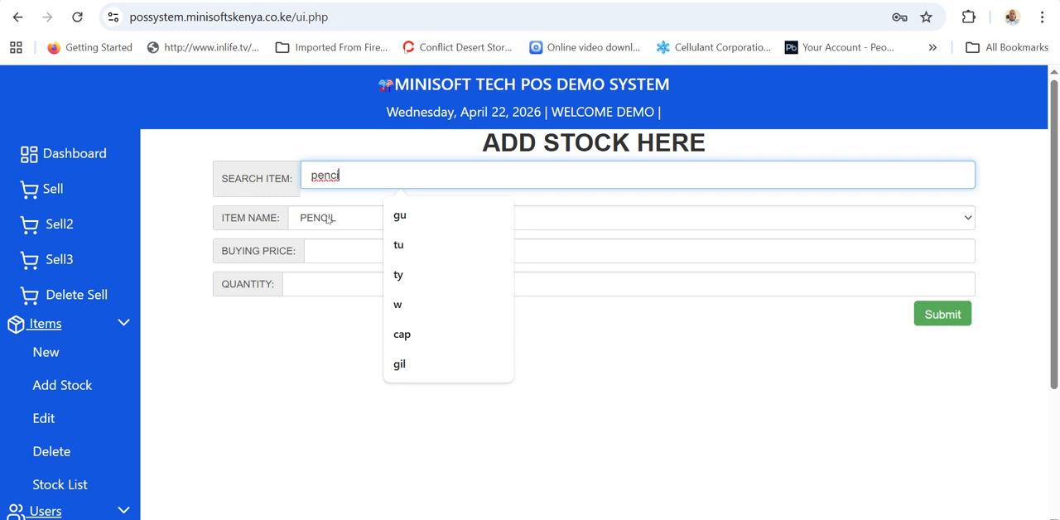
pyautogui.click(329, 219)
pyautogui.click(334, 237)
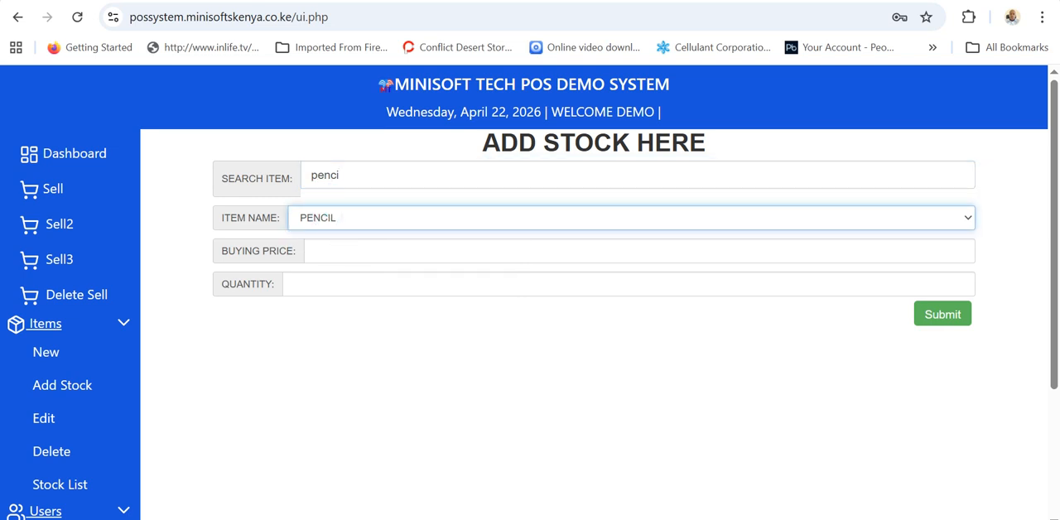
# Set the pencil's buying price to 20 and quantity to 100, and submit the stock addition.
pyautogui.click(319, 251)
pyautogui.write('20')
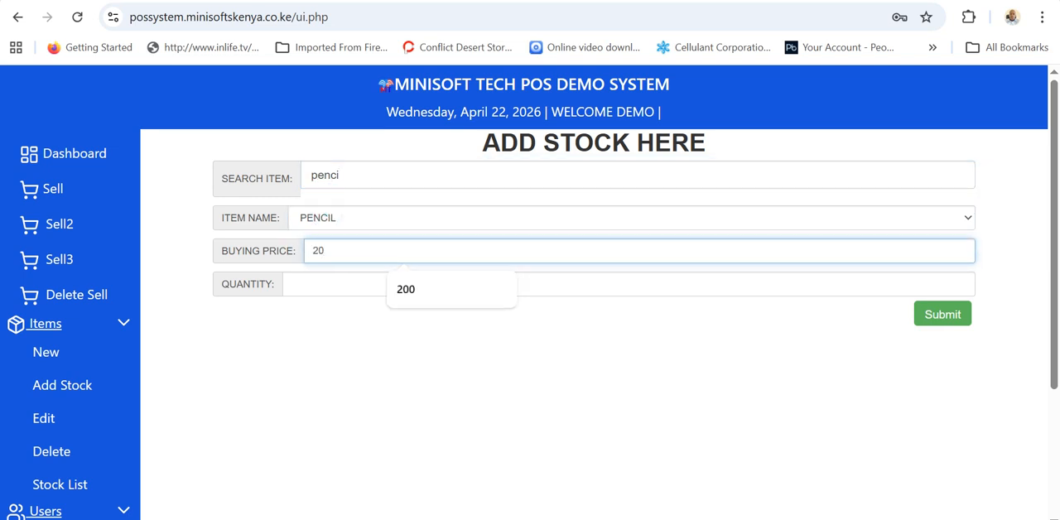
pyautogui.click(326, 290)
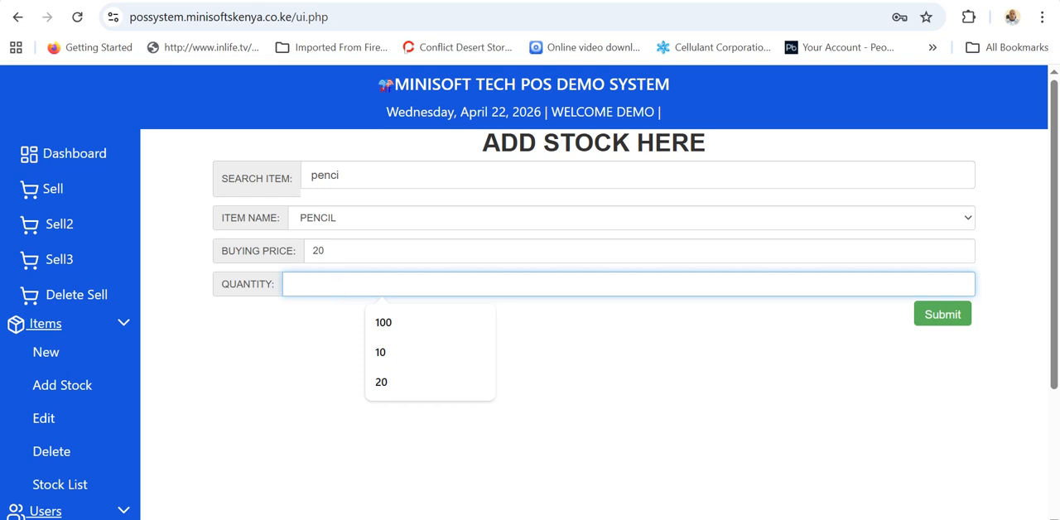
pyautogui.write('100')
pyautogui.click(938, 319)
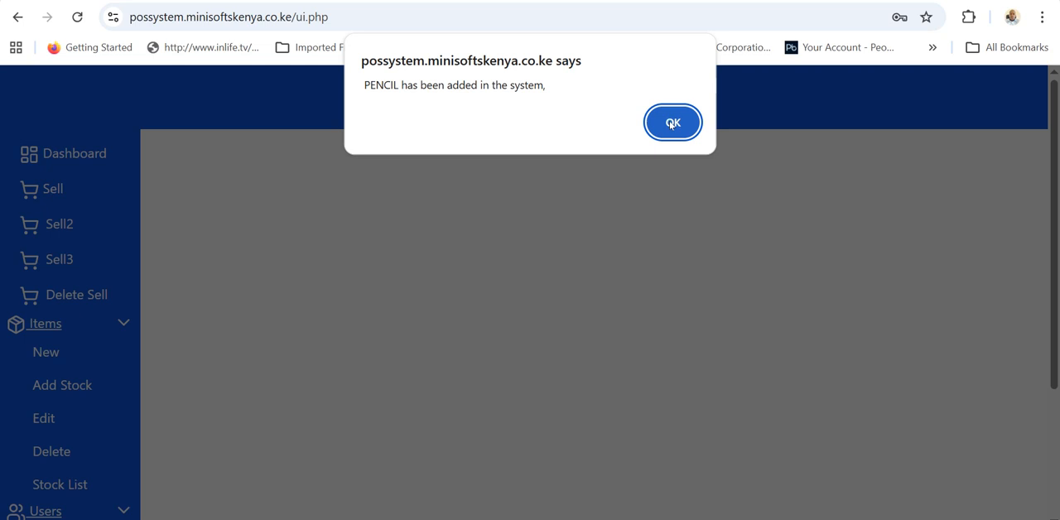
pyautogui.click(674, 122)
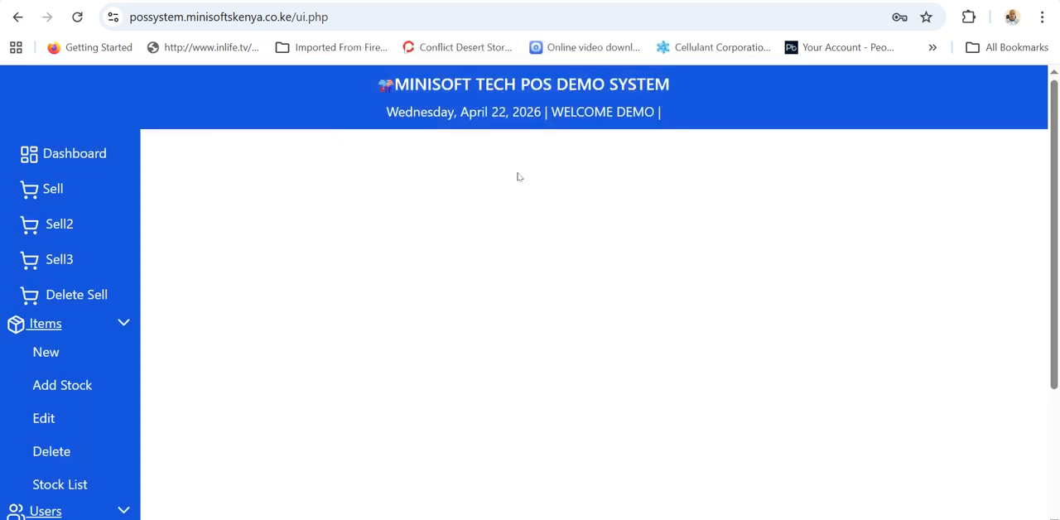
# Open the stock list and check the stock quantity of PENCIL.
pyautogui.click(58, 486)
pyautogui.scroll(-6, 378, 403)
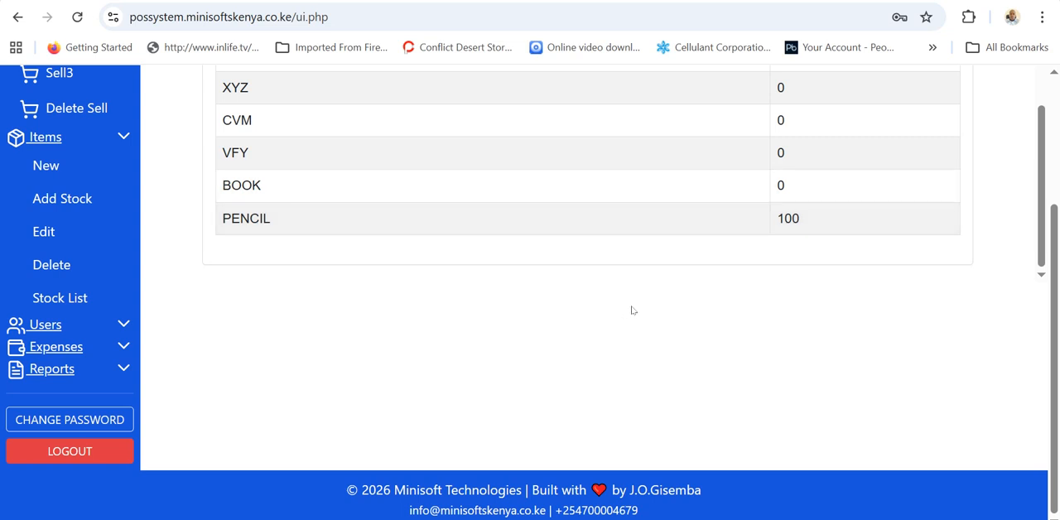
pyautogui.scroll(2, 632, 311)
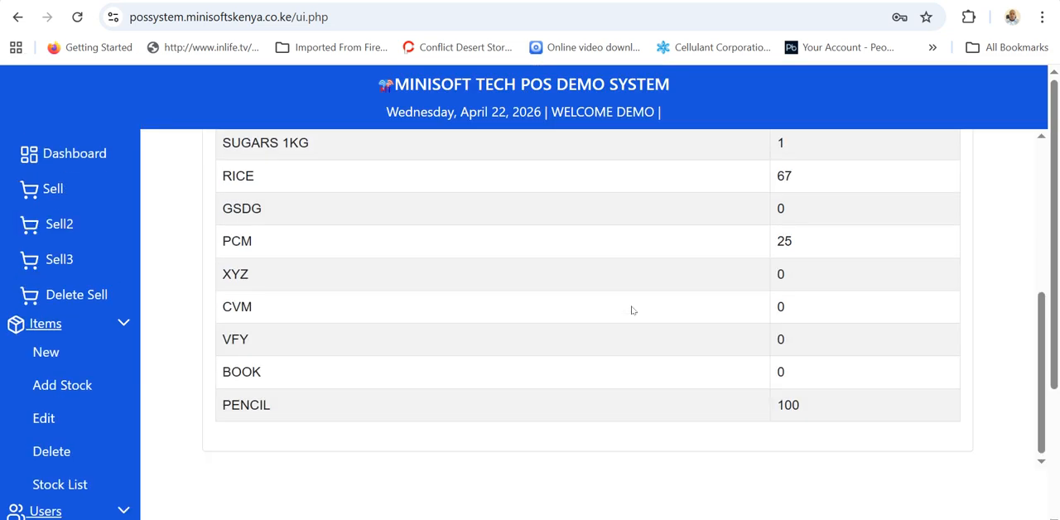
# Open the Sell page, search for penci and add one PENCIL to the cart at retail.
pyautogui.click(56, 186)
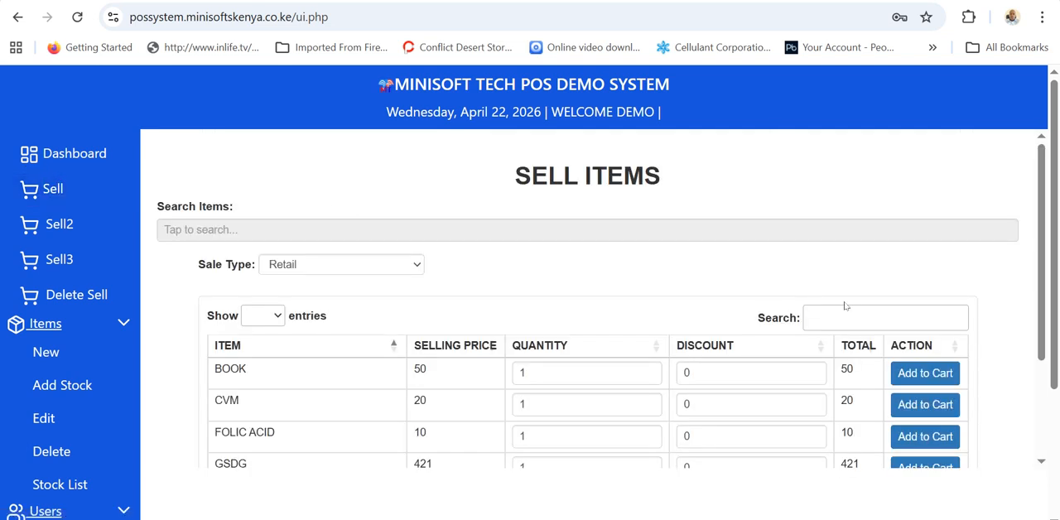
pyautogui.click(847, 317)
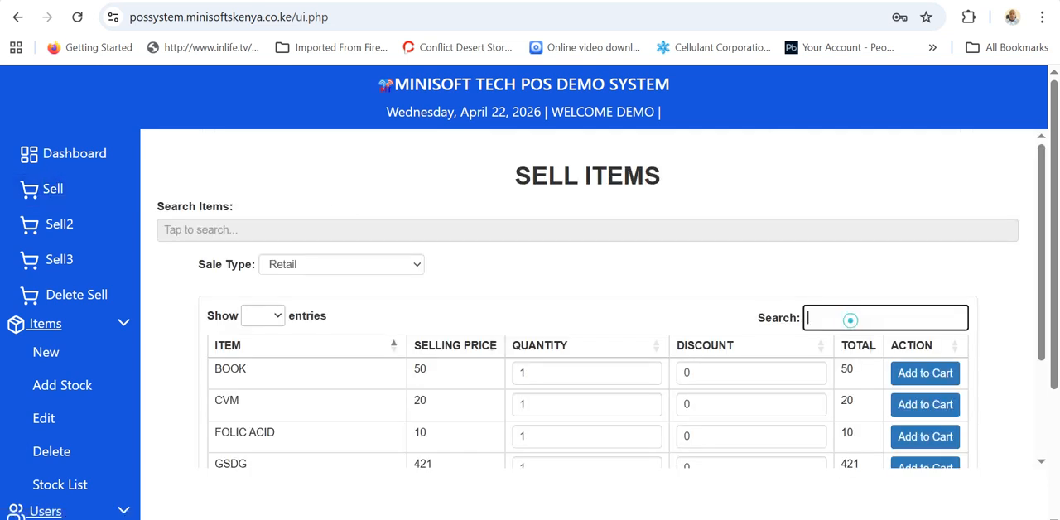
pyautogui.write('penci')
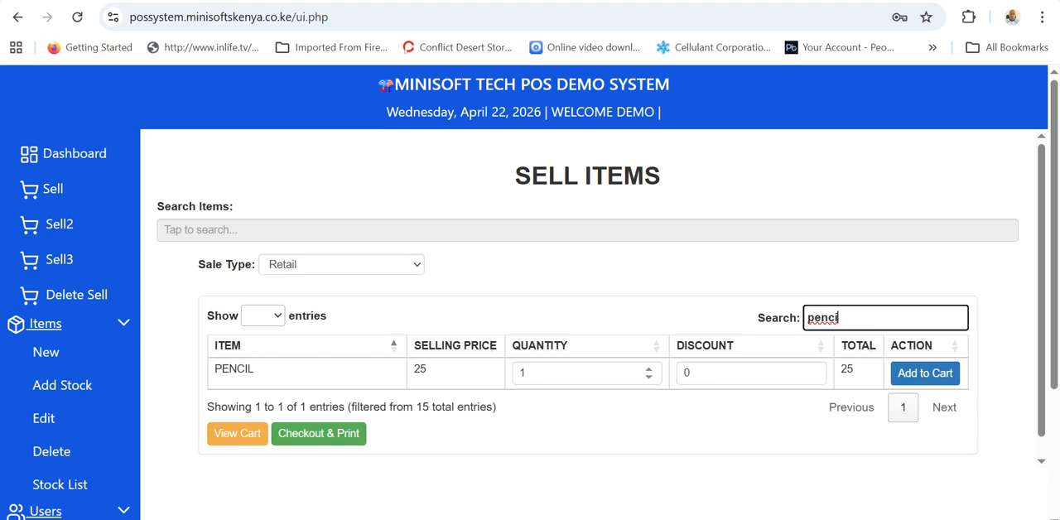
pyautogui.click(921, 376)
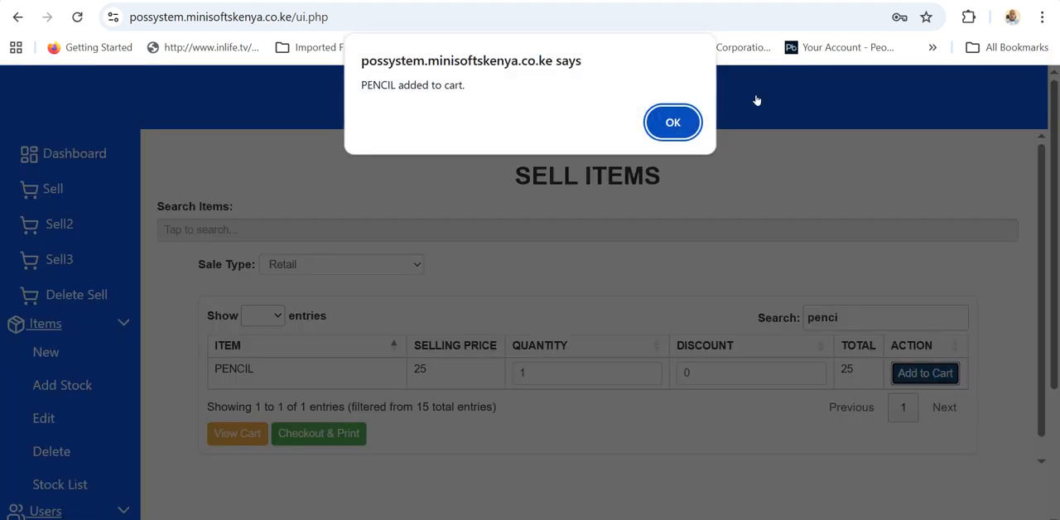
pyautogui.click(651, 129)
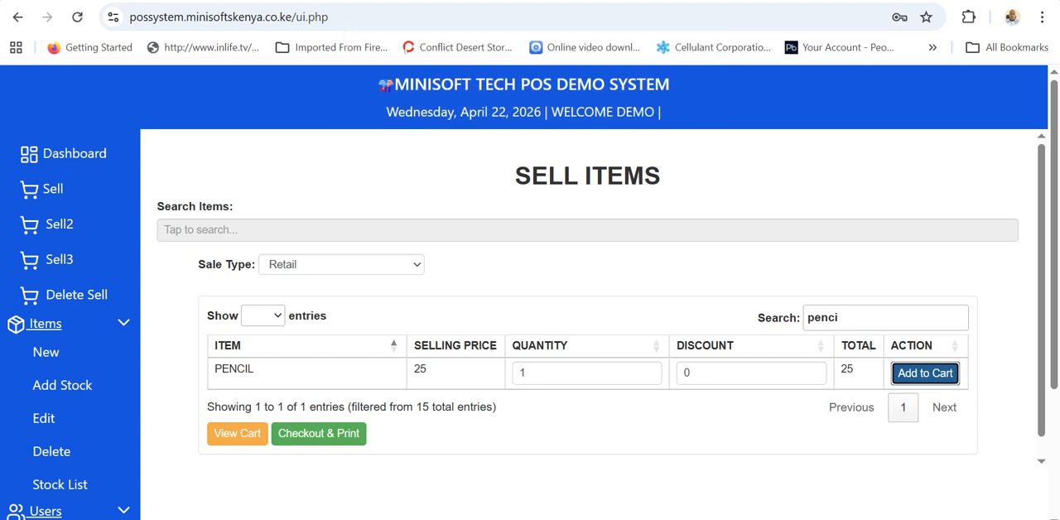
# Search the sale items for shi and add one SHIRT XXL to the cart.
pyautogui.doubleClick(868, 320)
pyautogui.write('sh')
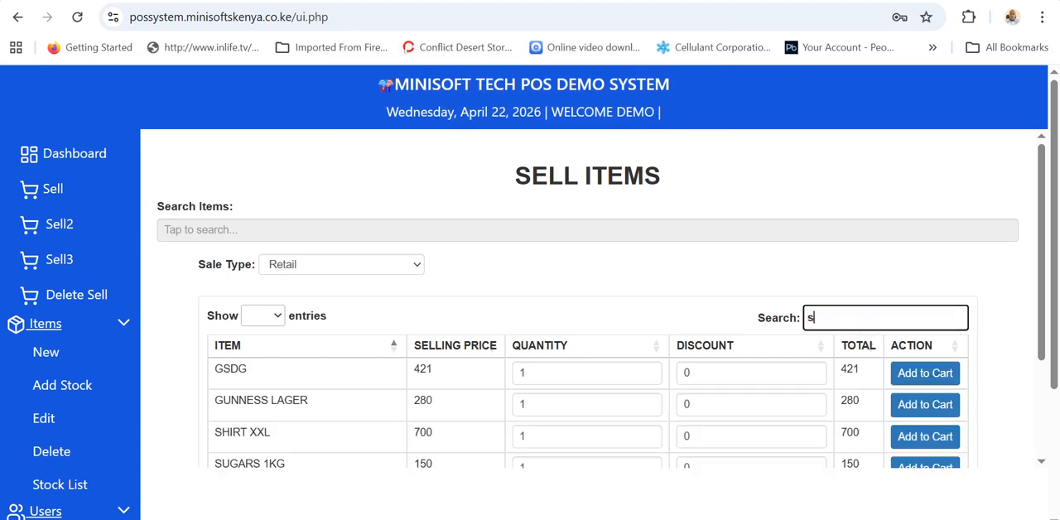
pyautogui.click(923, 375)
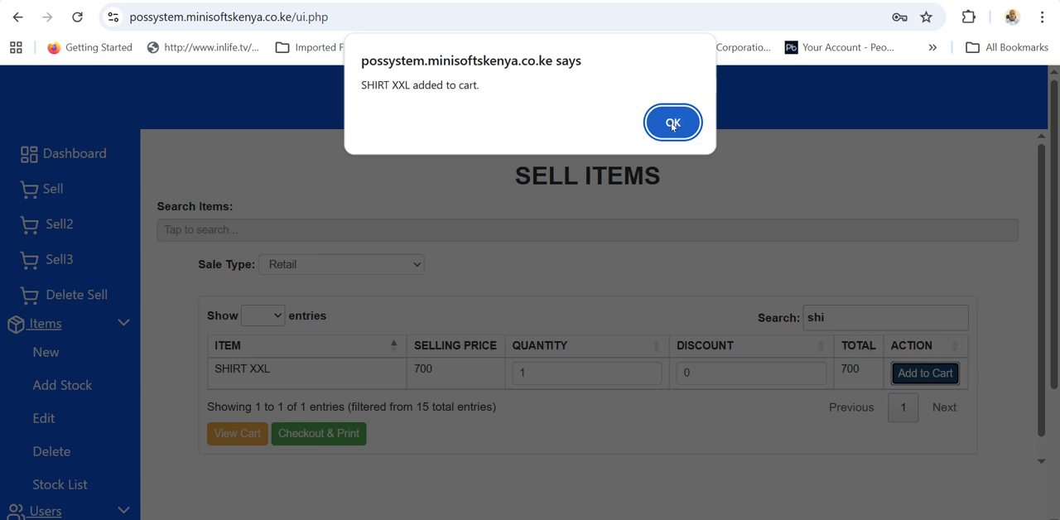
pyautogui.click(673, 123)
# Review the cart holding the pencil and shirt, and check out the sale without printing the receipt.
pyautogui.click(229, 438)
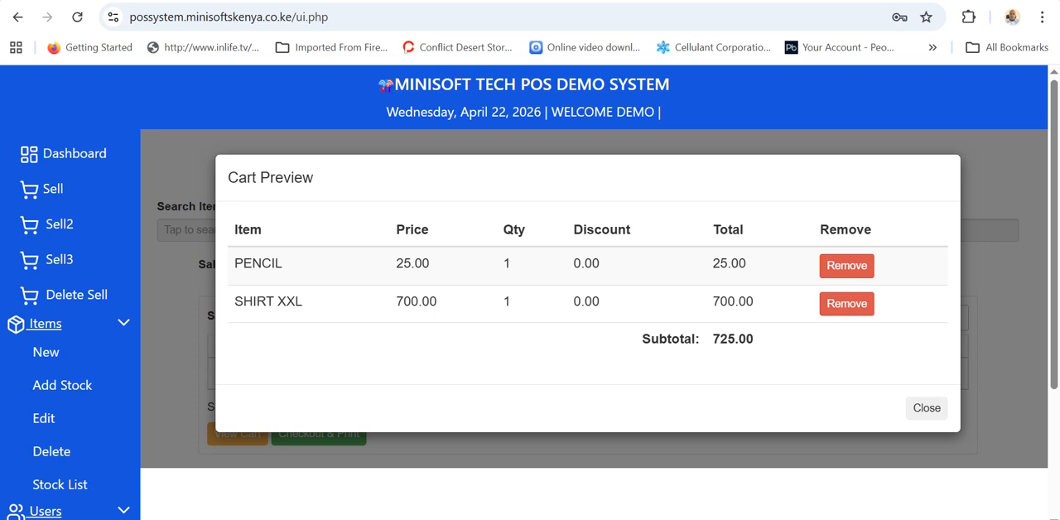
pyautogui.click(926, 408)
pyautogui.click(325, 436)
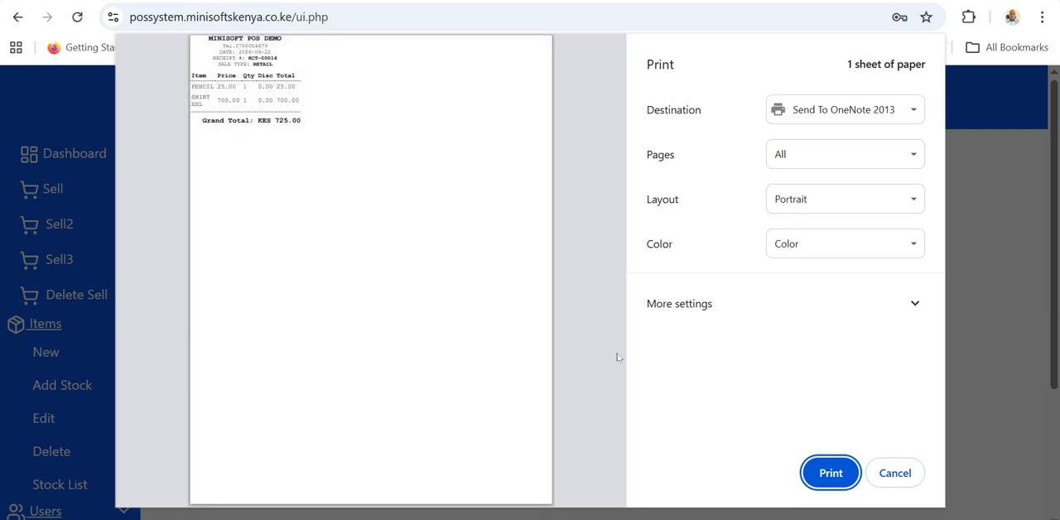
pyautogui.click(882, 474)
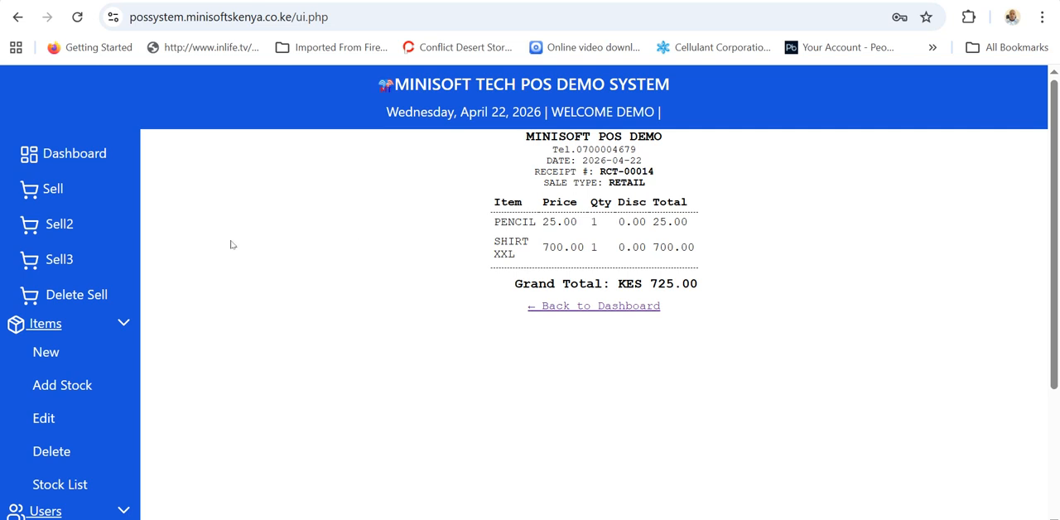
# Add four pencils to a new cart from the item tiles on the Sell2 page.
pyautogui.click(57, 228)
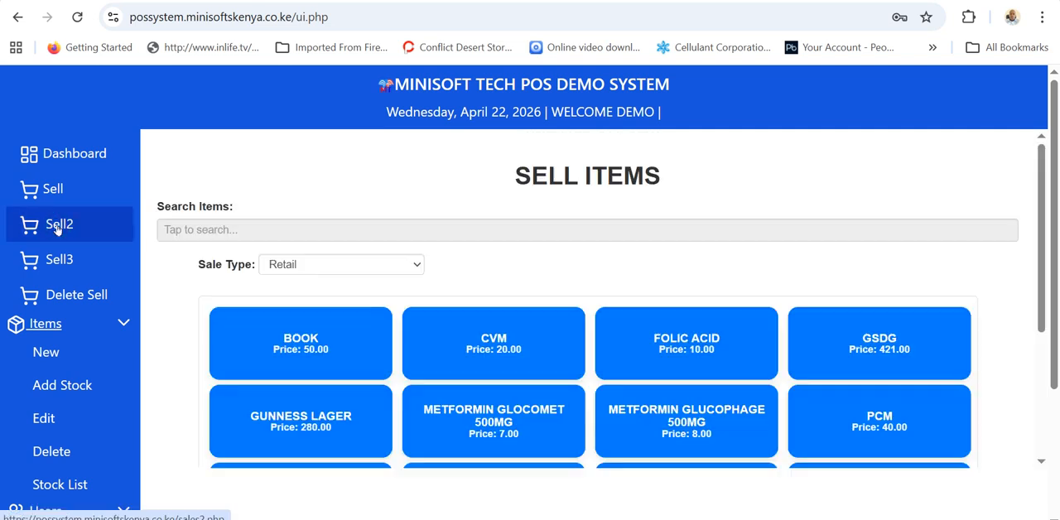
pyautogui.scroll(-3, 412, 252)
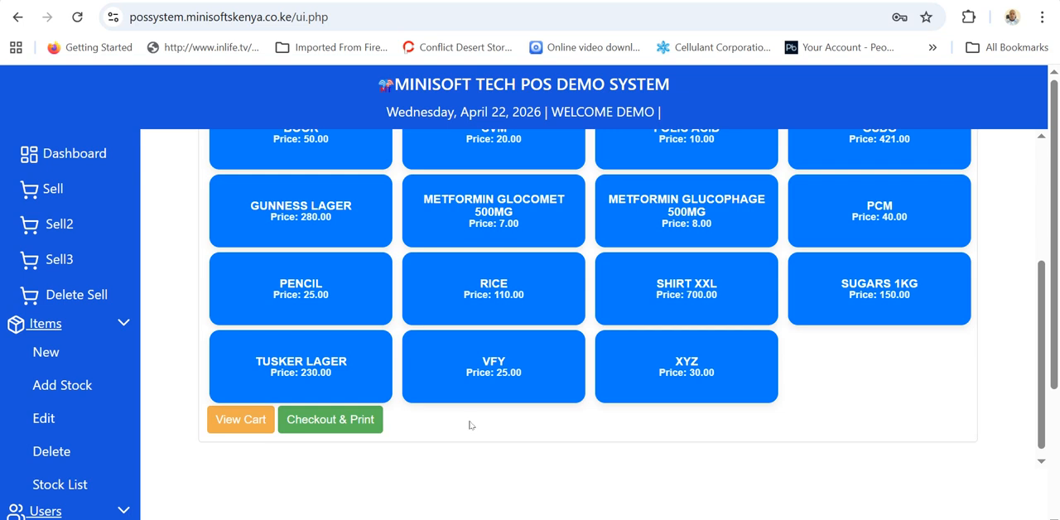
pyautogui.click(340, 310)
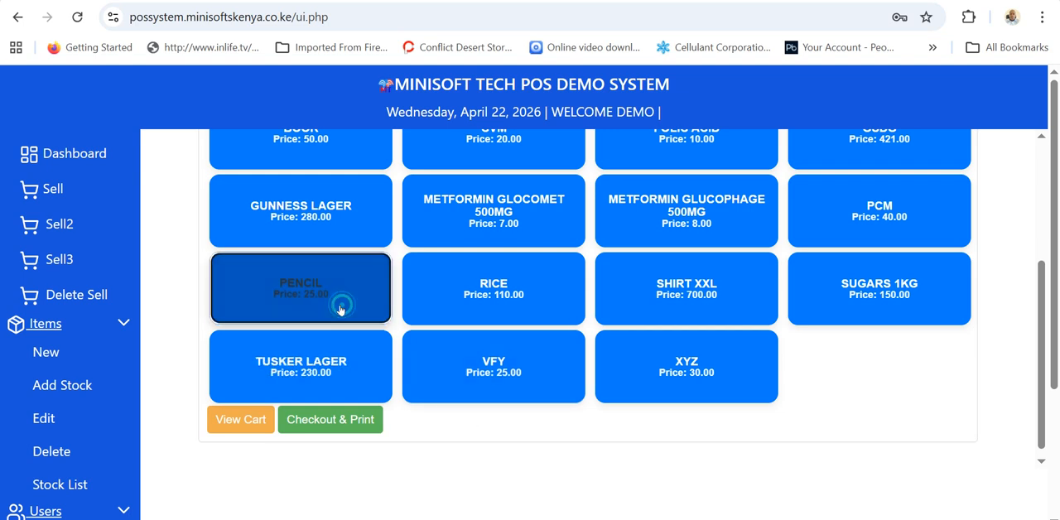
# Preview the cart of four pencils and check out the sale, cancelling the receipt printout.
pyautogui.click(244, 420)
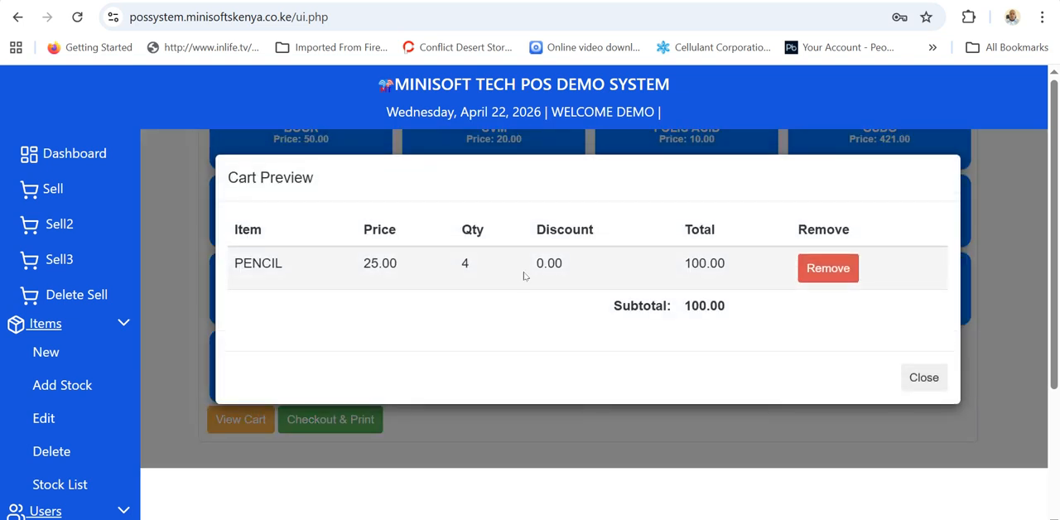
pyautogui.click(911, 383)
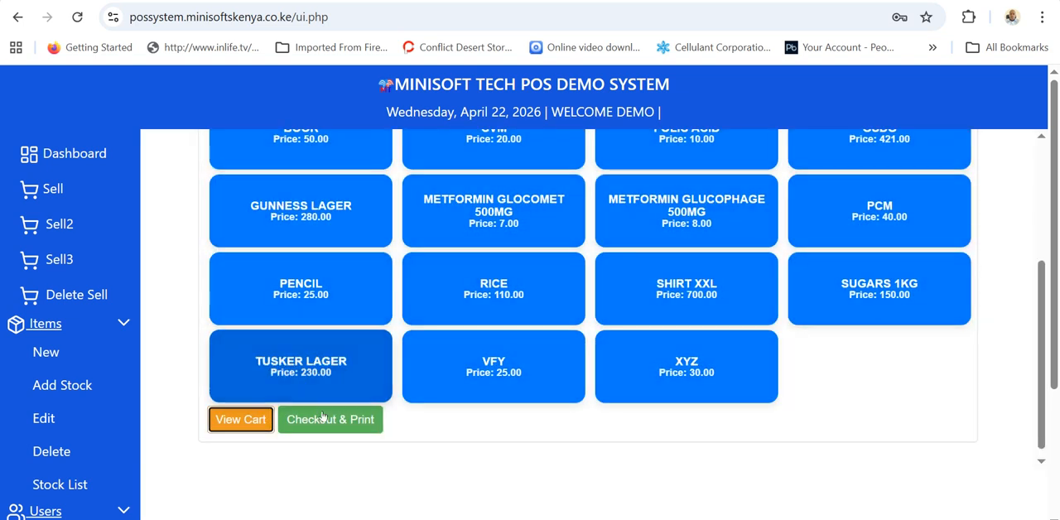
pyautogui.click(324, 420)
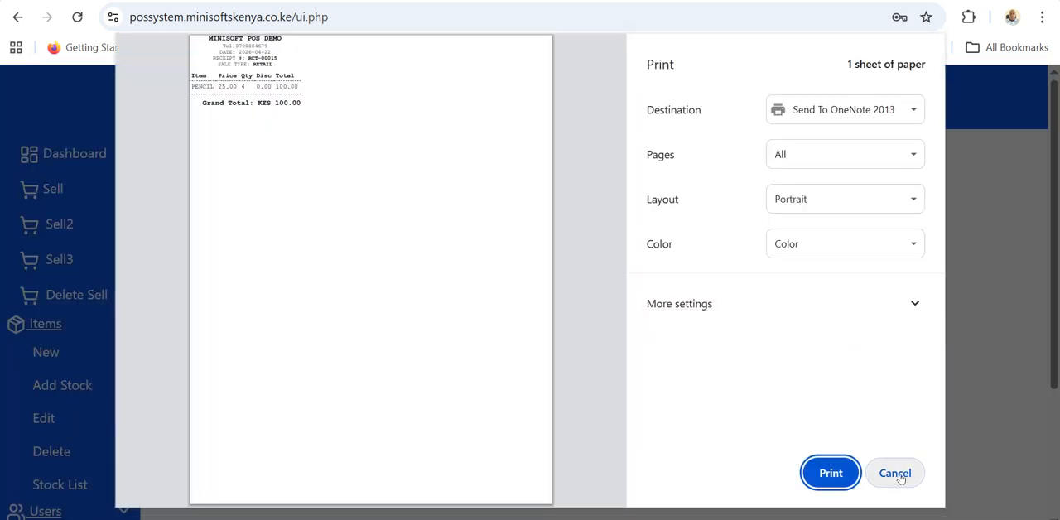
pyautogui.click(897, 475)
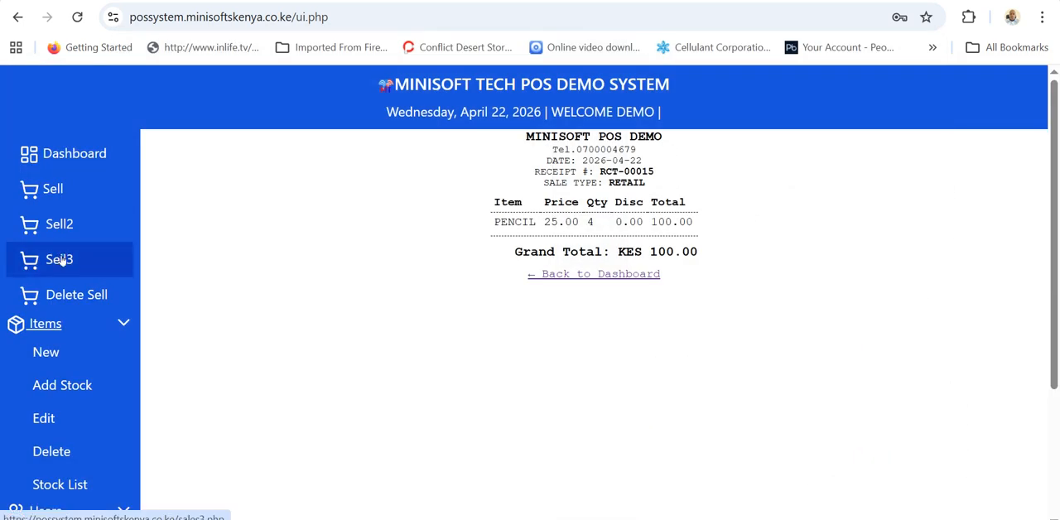
# Examine the barcode selling page (Sell3) and the list of recorded sales on the Delete Sell page.
pyautogui.click(60, 260)
pyautogui.click(197, 229)
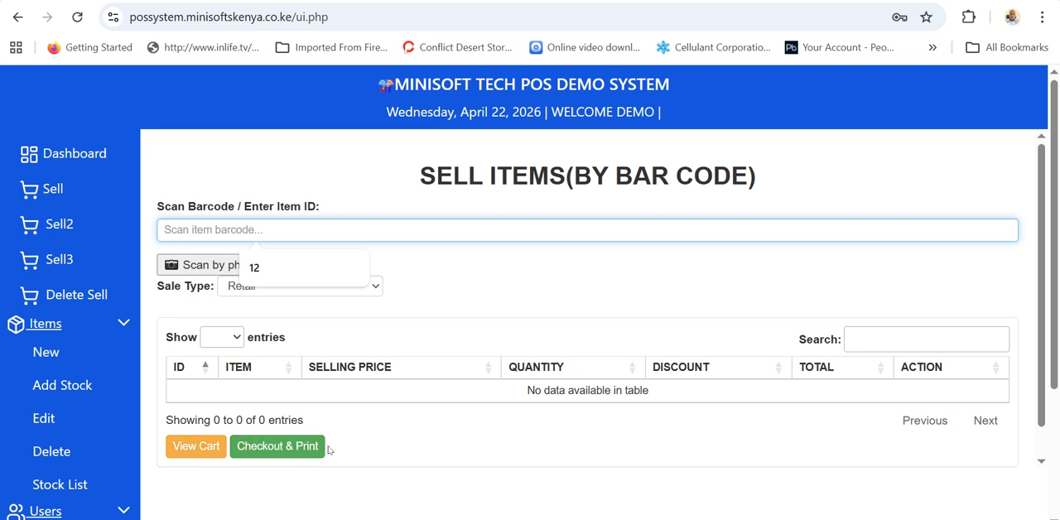
pyautogui.click(60, 302)
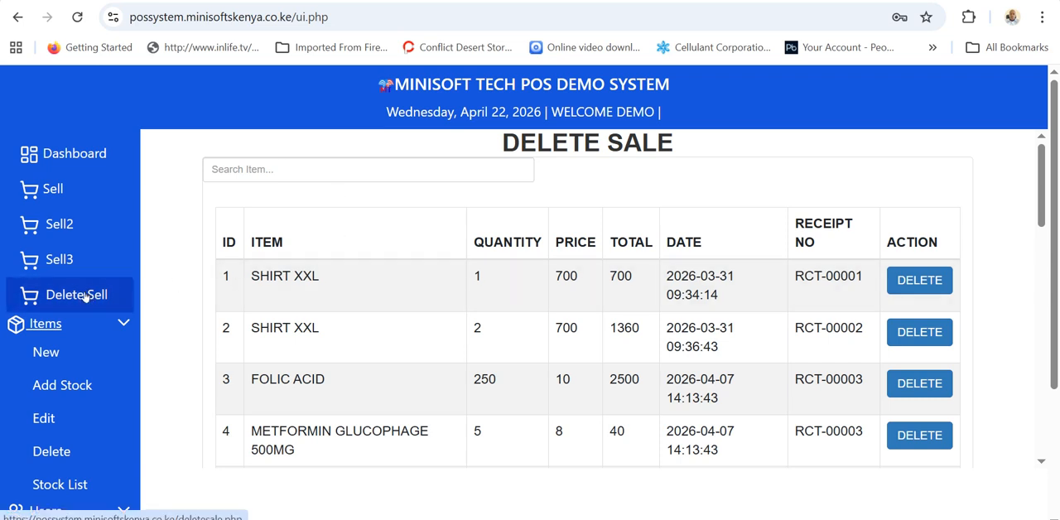
pyautogui.scroll(-1, 88, 356)
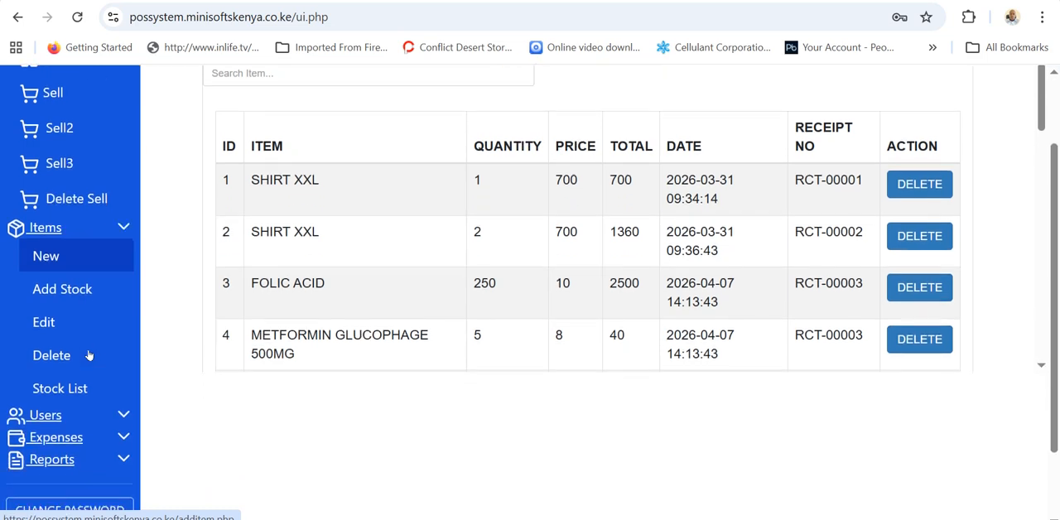
# Open BOOK for editing from the item edit list and examine its name, quantity and price fields.
pyautogui.click(48, 325)
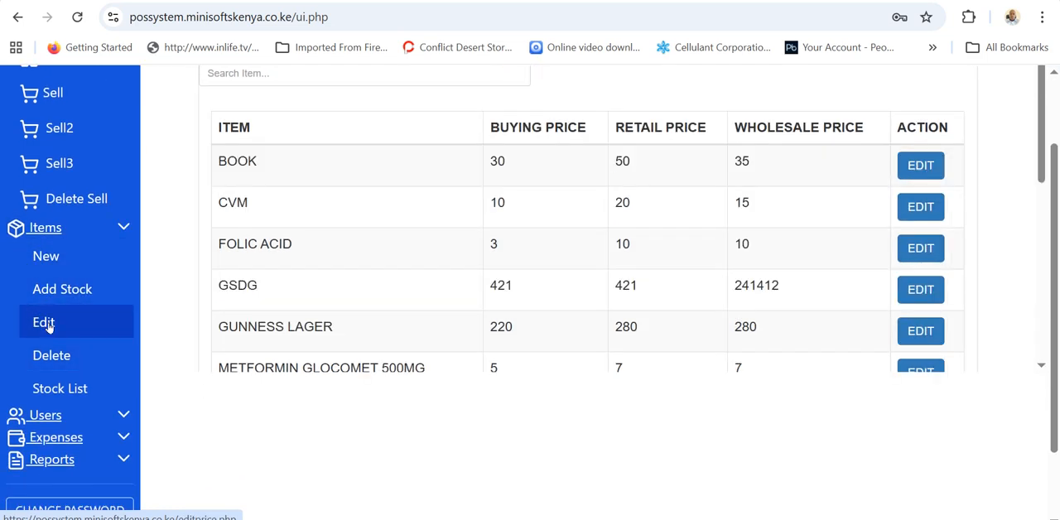
pyautogui.scroll(1, 315, 269)
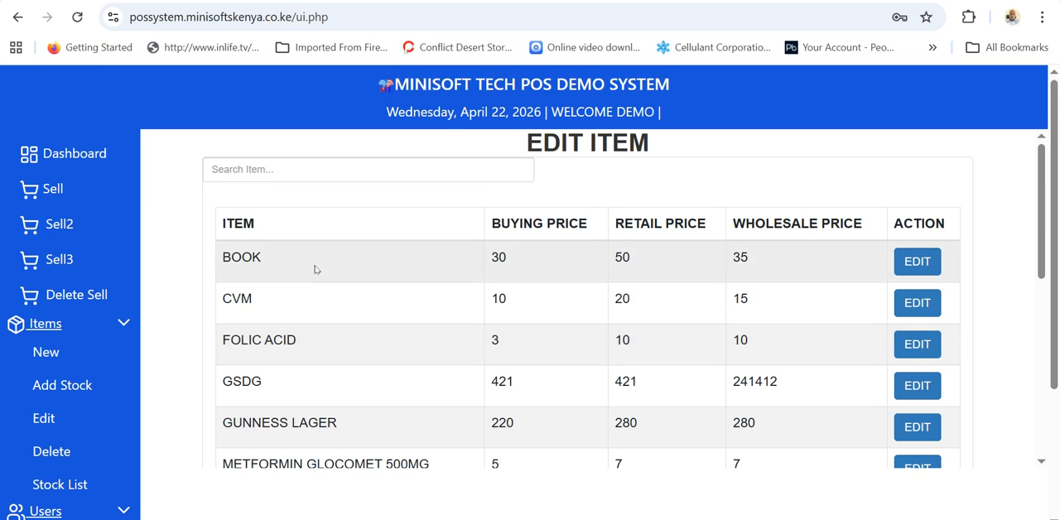
pyautogui.click(904, 267)
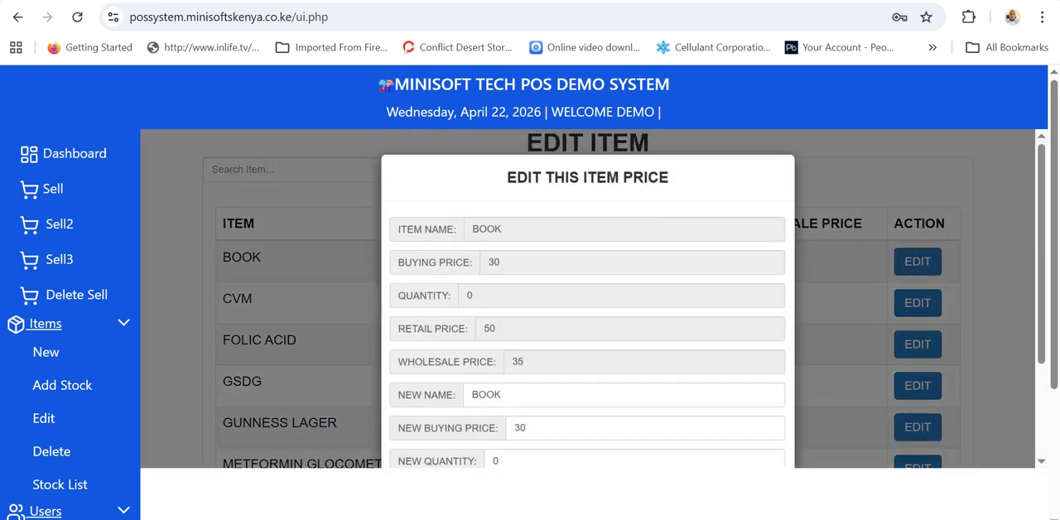
pyautogui.click(514, 229)
pyautogui.scroll(-2, 513, 229)
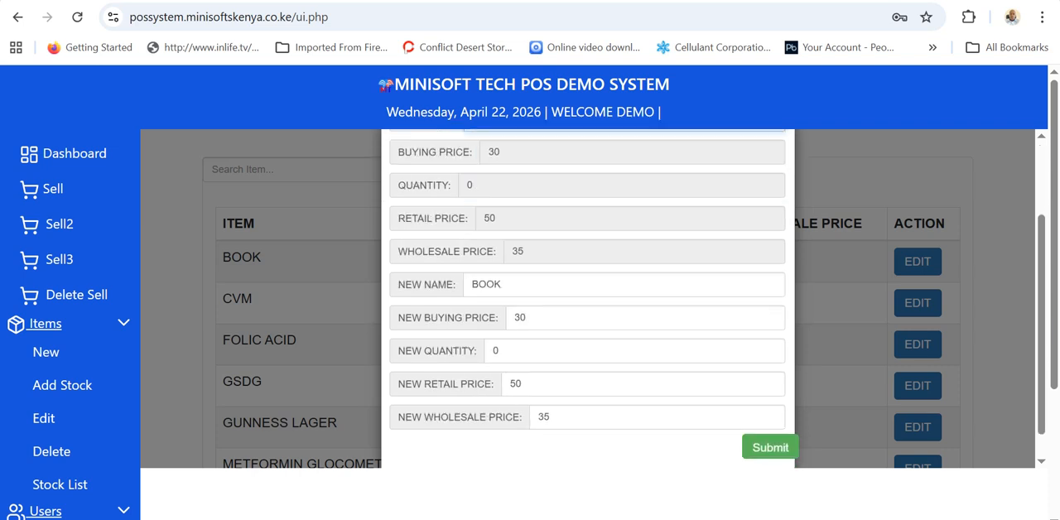
pyautogui.click(505, 256)
pyautogui.click(535, 292)
pyautogui.click(513, 327)
pyautogui.click(532, 357)
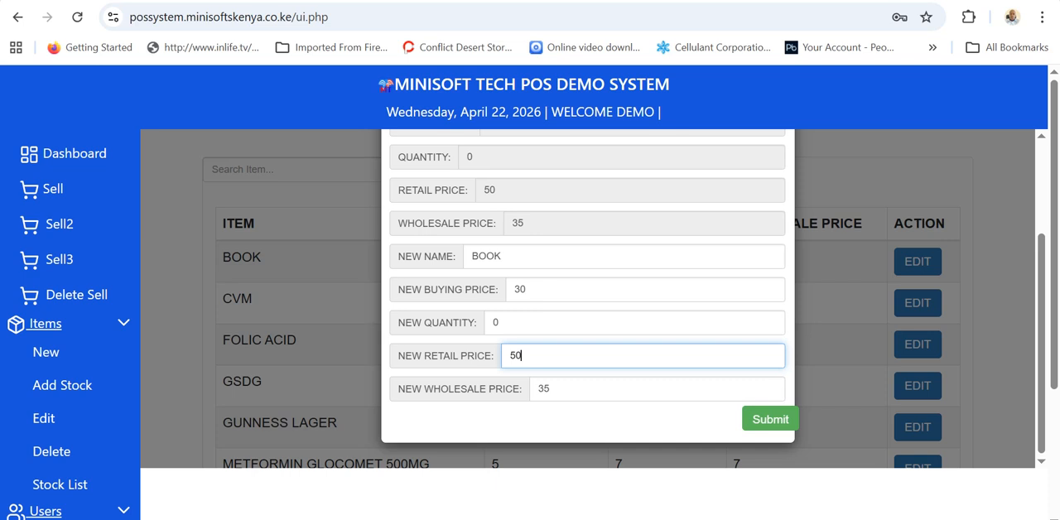
pyautogui.scroll(2, 587, 298)
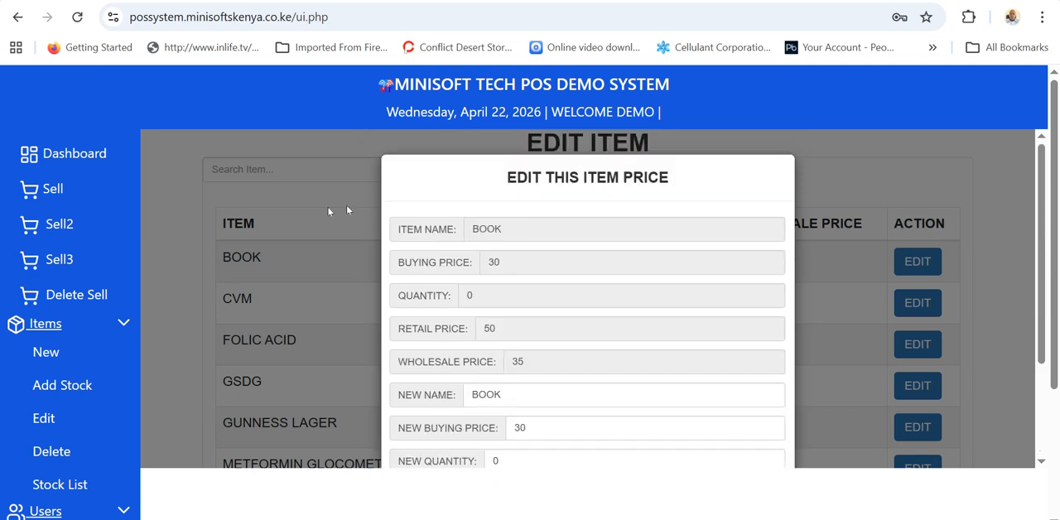
# View the item deletion list and show the user management options.
pyautogui.scroll(-2, 50, 313)
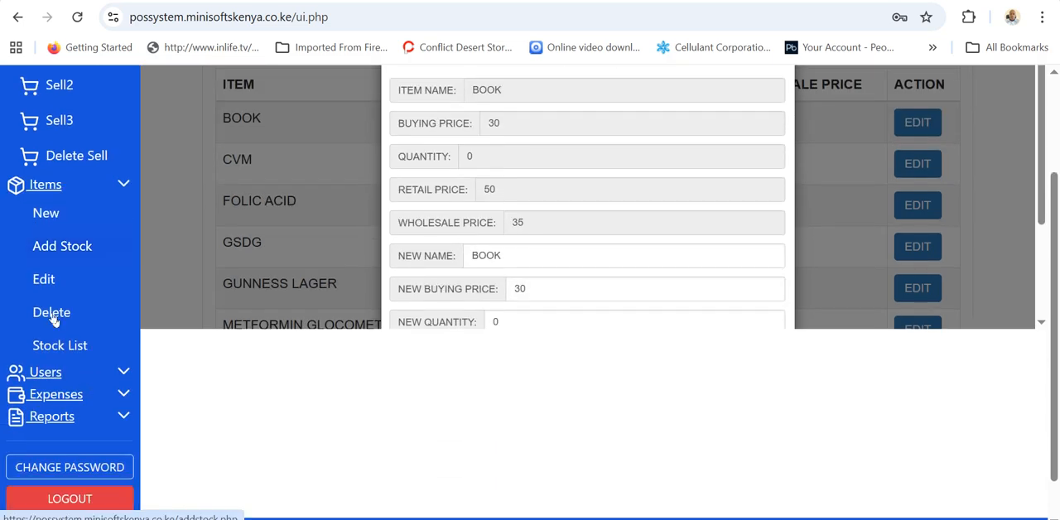
pyautogui.click(50, 312)
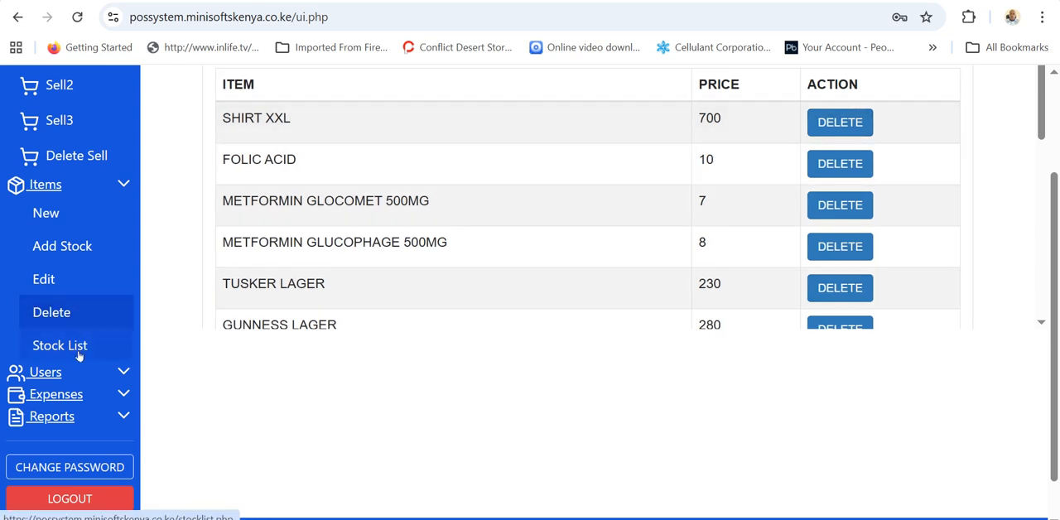
pyautogui.click(40, 379)
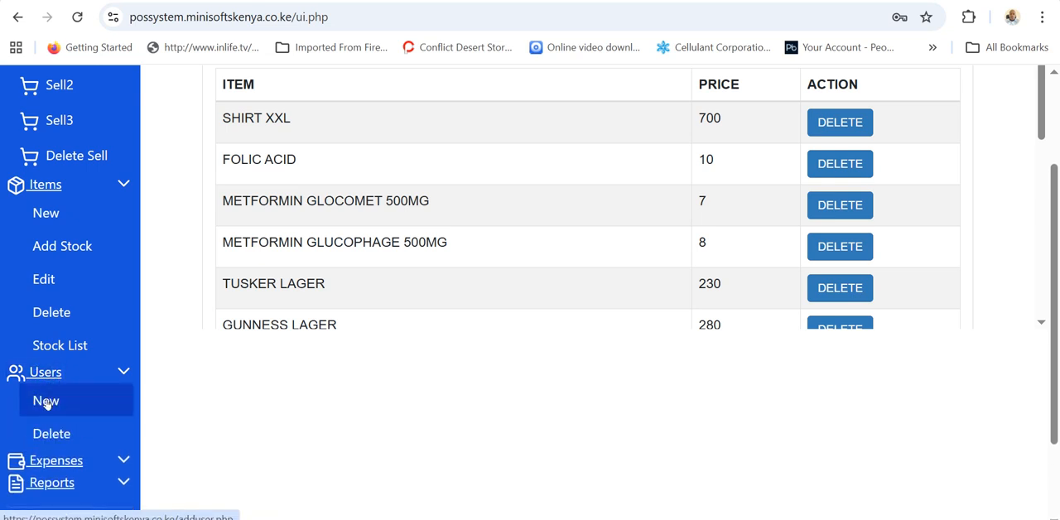
# Open the new user form and choose Administrator as the user type.
pyautogui.click(45, 401)
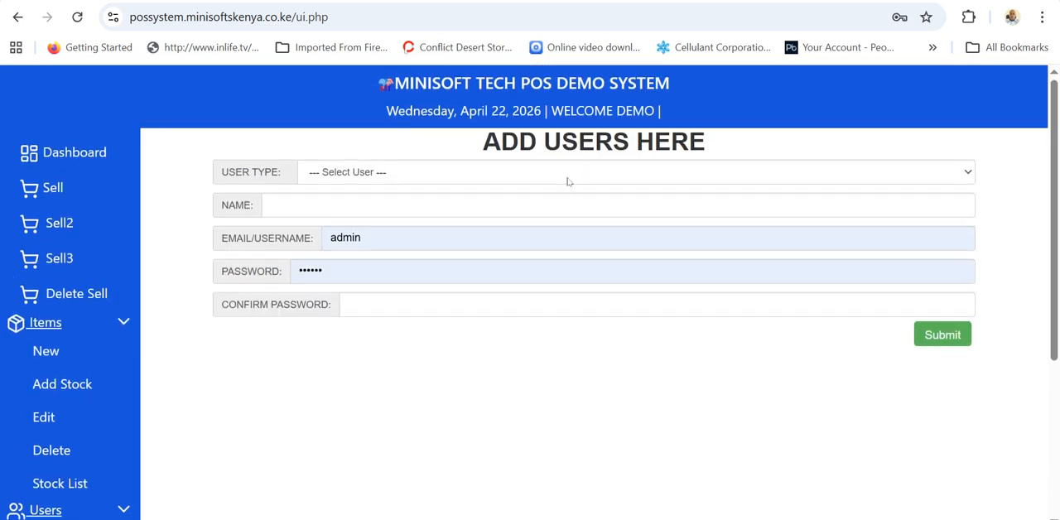
pyautogui.click(458, 179)
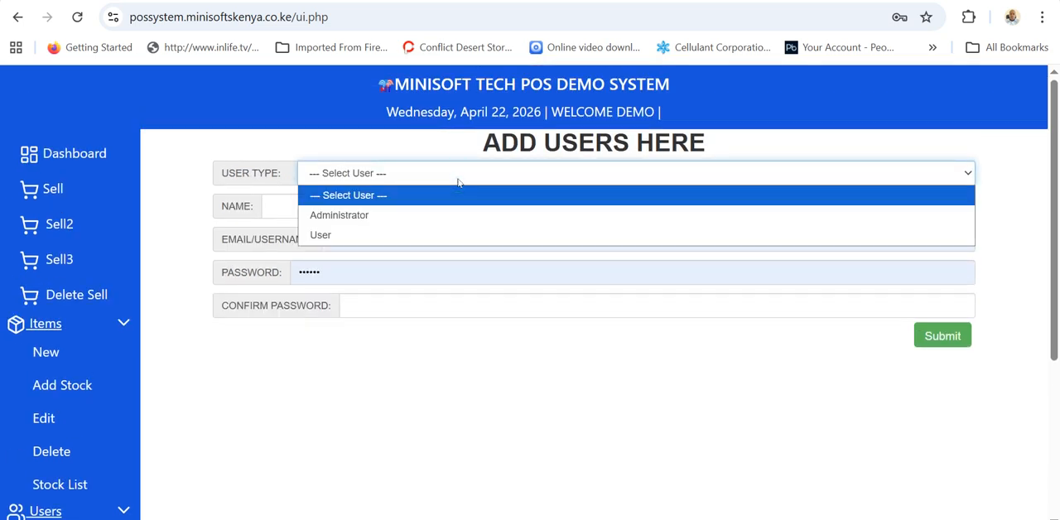
pyautogui.click(335, 215)
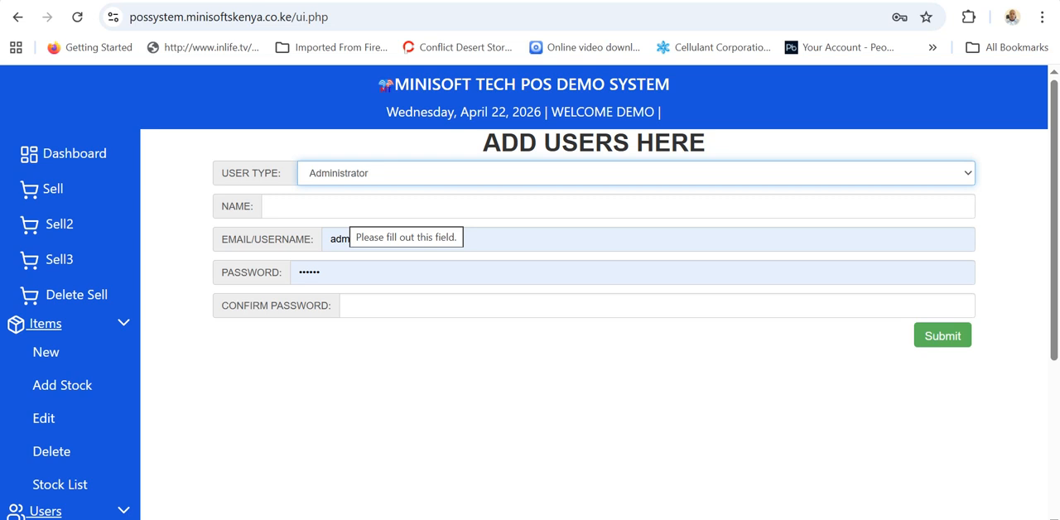
# Open the expense creation form to examine its fields.
pyautogui.scroll(-2, 155, 408)
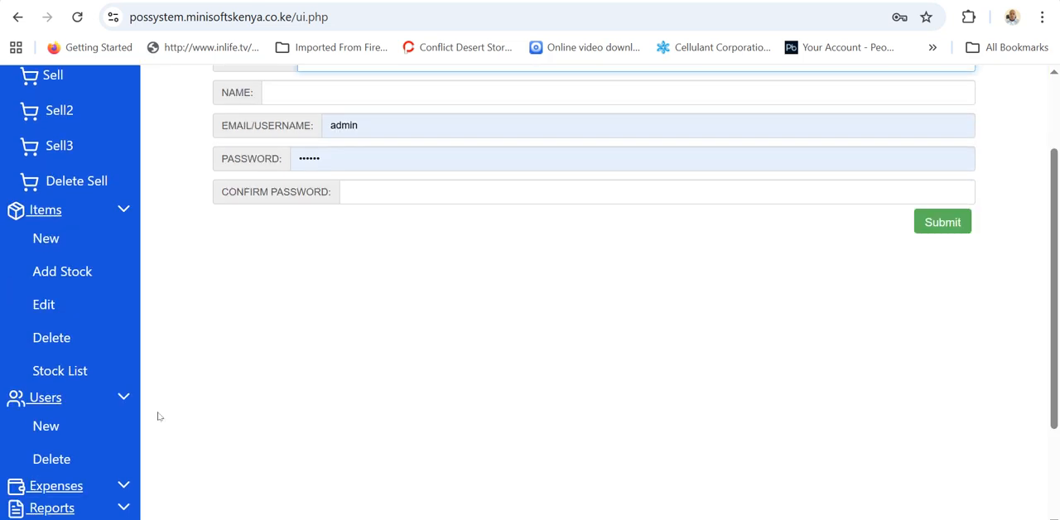
pyautogui.scroll(-1, 159, 416)
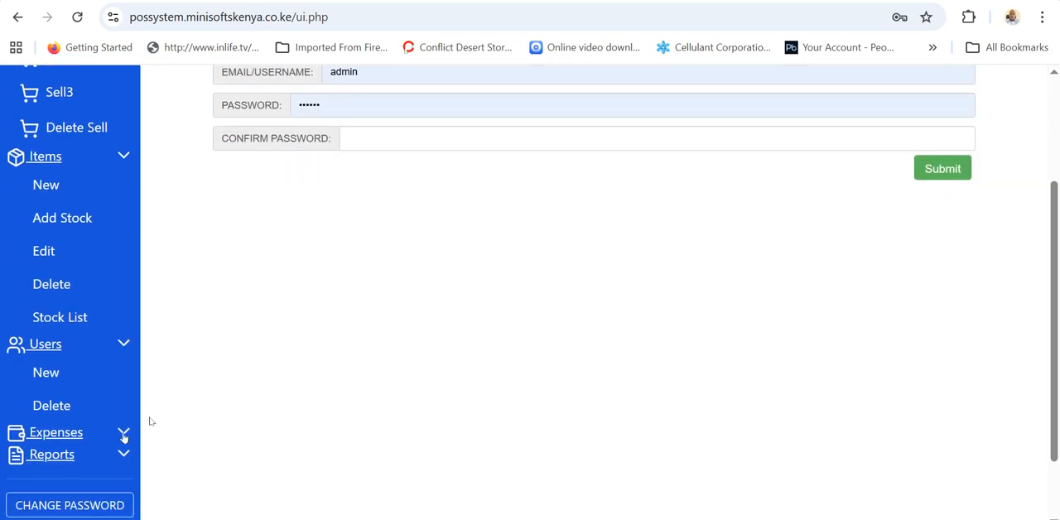
pyautogui.click(78, 434)
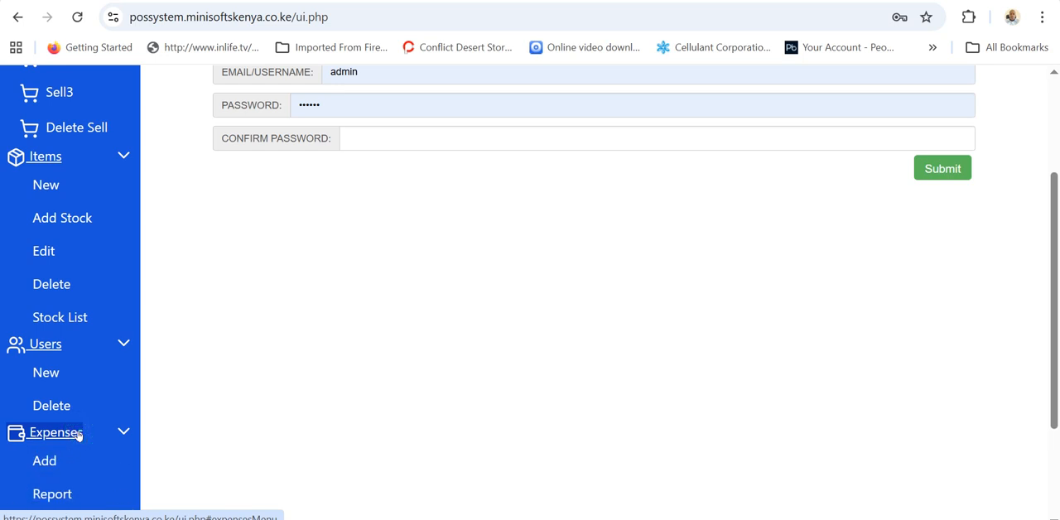
pyautogui.scroll(-2, 80, 435)
pyautogui.click(41, 386)
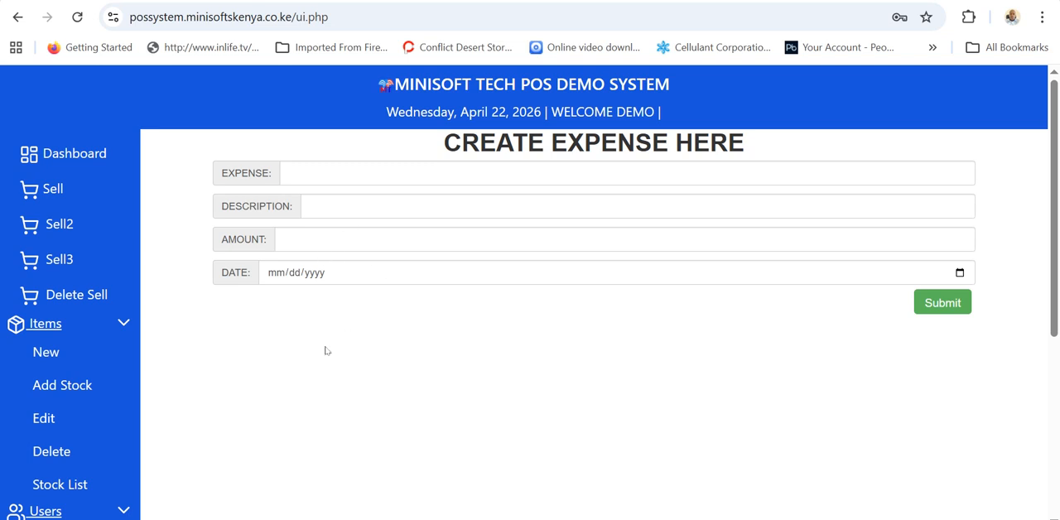
# Open the expense report to examine the list of recorded expenses.
pyautogui.scroll(-2, 157, 379)
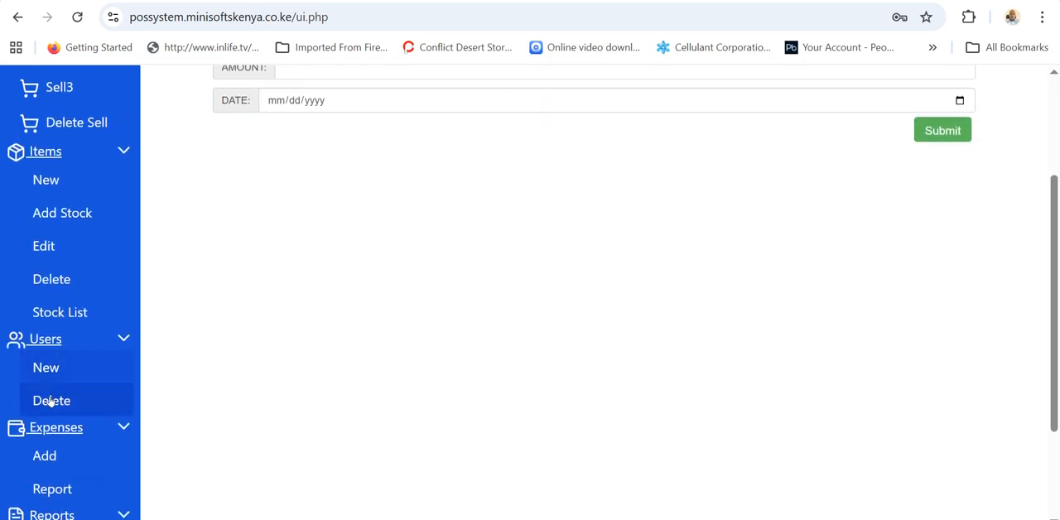
pyautogui.click(52, 492)
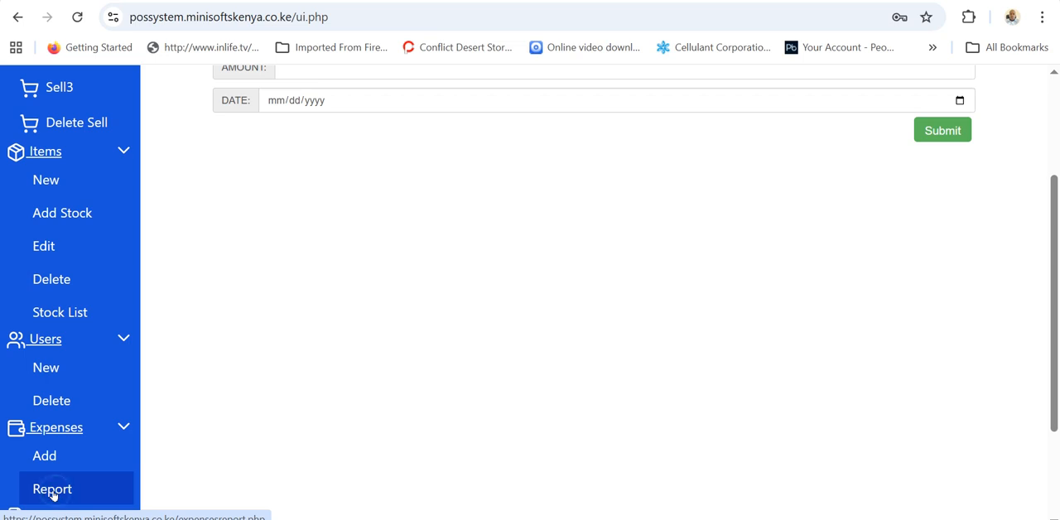
pyautogui.scroll(2, 248, 362)
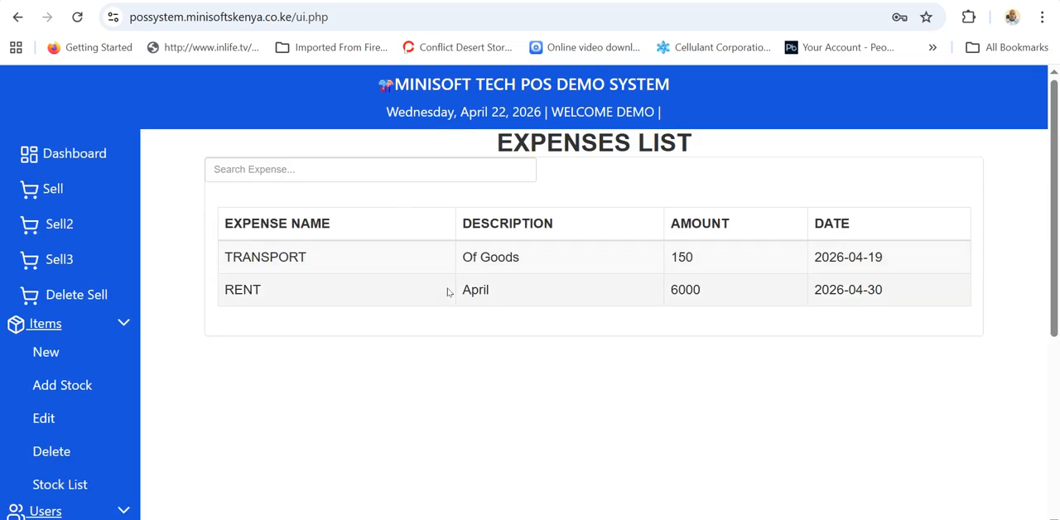
# Open the sales report and filter the collected money and profit figures by today's date, 04/22/2026.
pyautogui.scroll(-4, 160, 431)
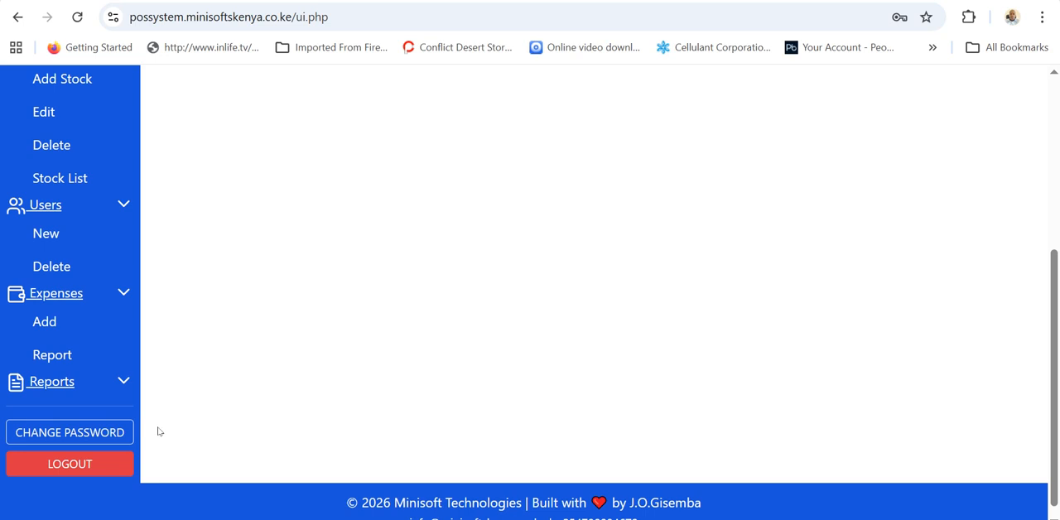
pyautogui.click(66, 381)
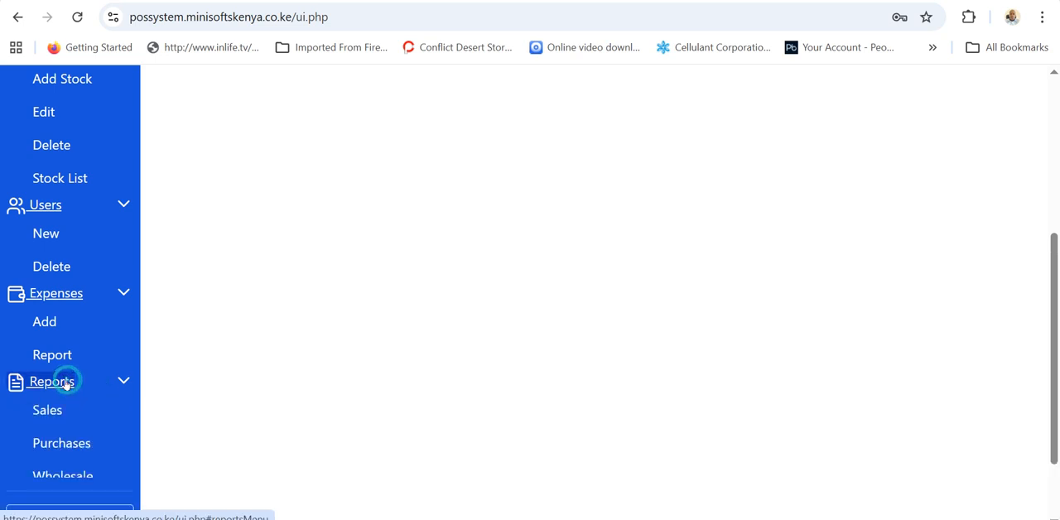
pyautogui.scroll(-1, 66, 385)
pyautogui.click(43, 325)
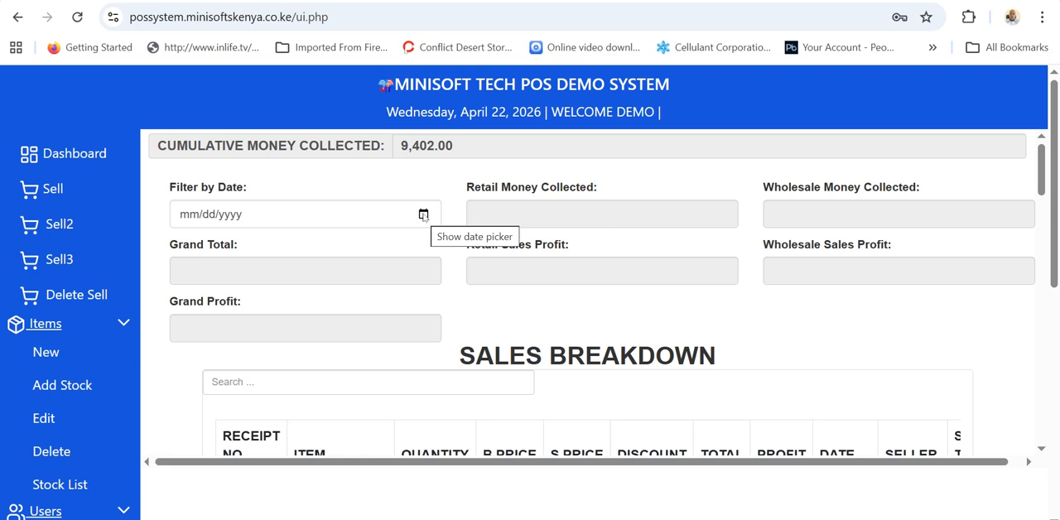
pyautogui.click(423, 214)
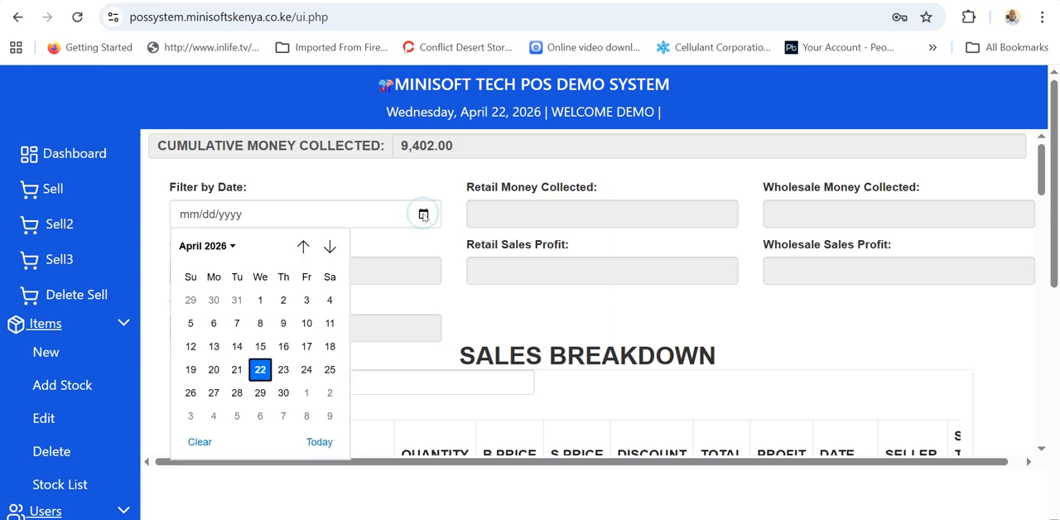
pyautogui.click(319, 442)
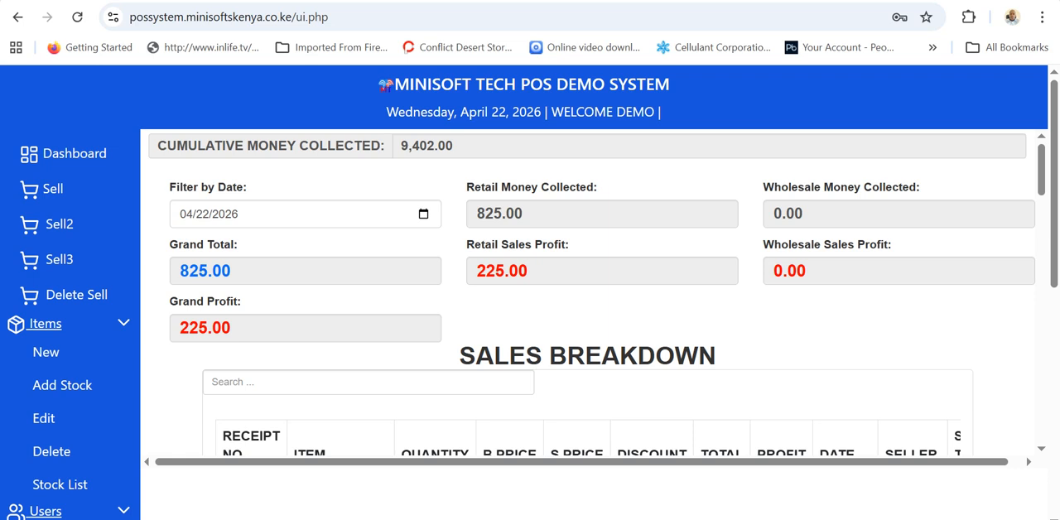
# Examine the sales breakdown columns and search the breakdown for the date 2026-04-22.
pyautogui.scroll(-3, 592, 298)
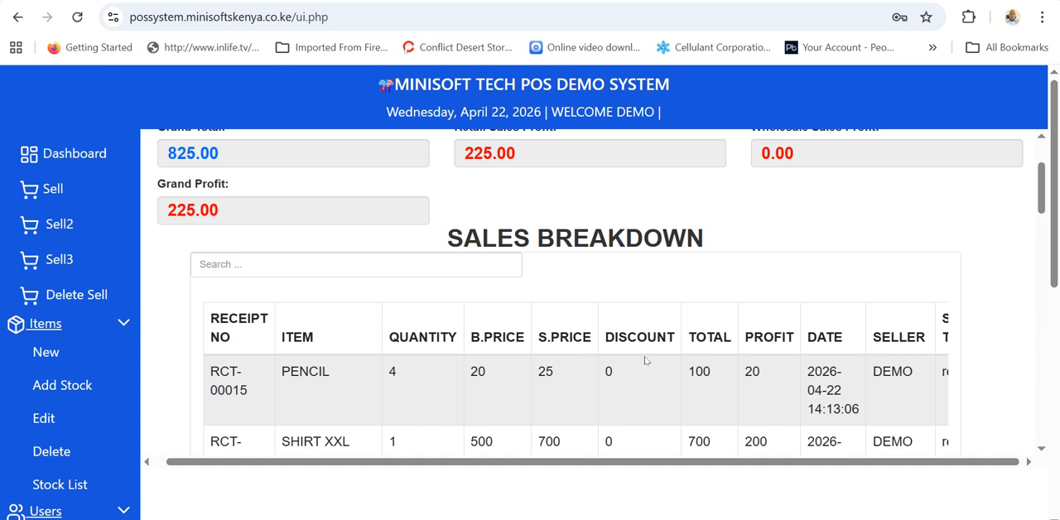
pyautogui.hscroll(2, 721, 368)
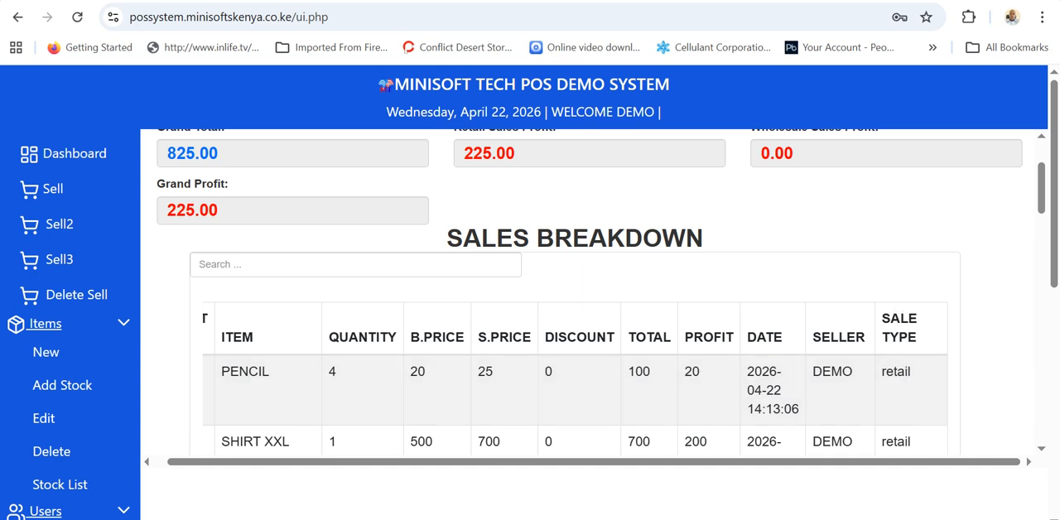
pyautogui.click(352, 270)
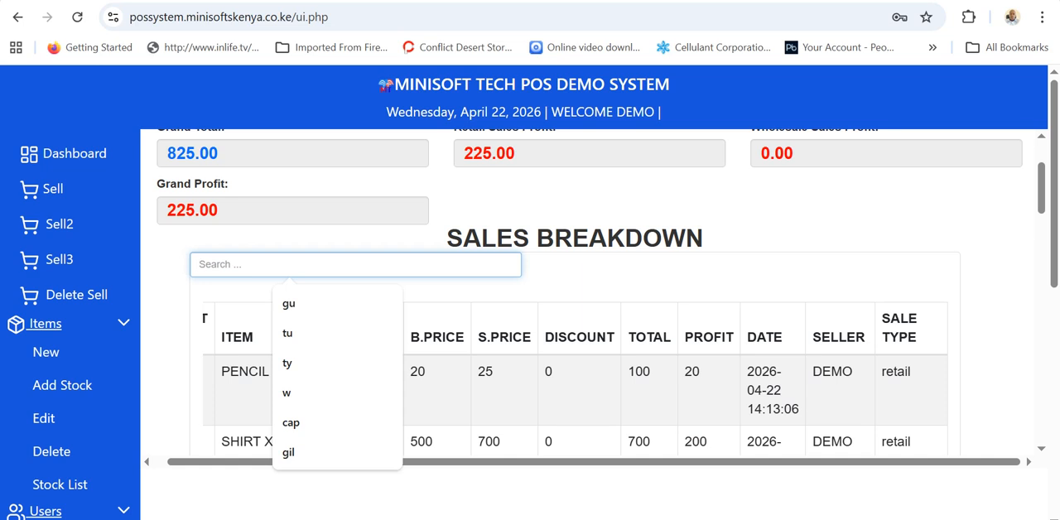
pyautogui.write('202')
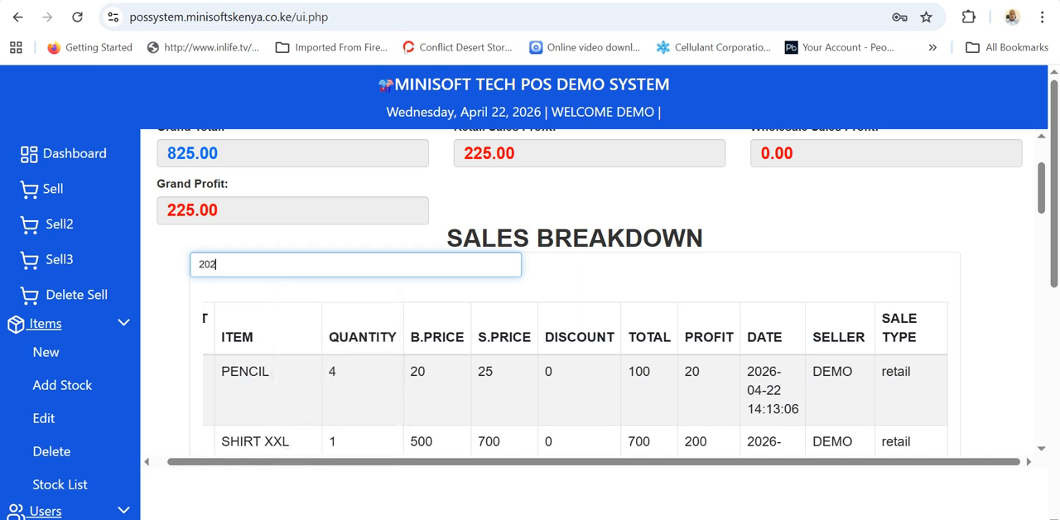
pyautogui.write('6-4')
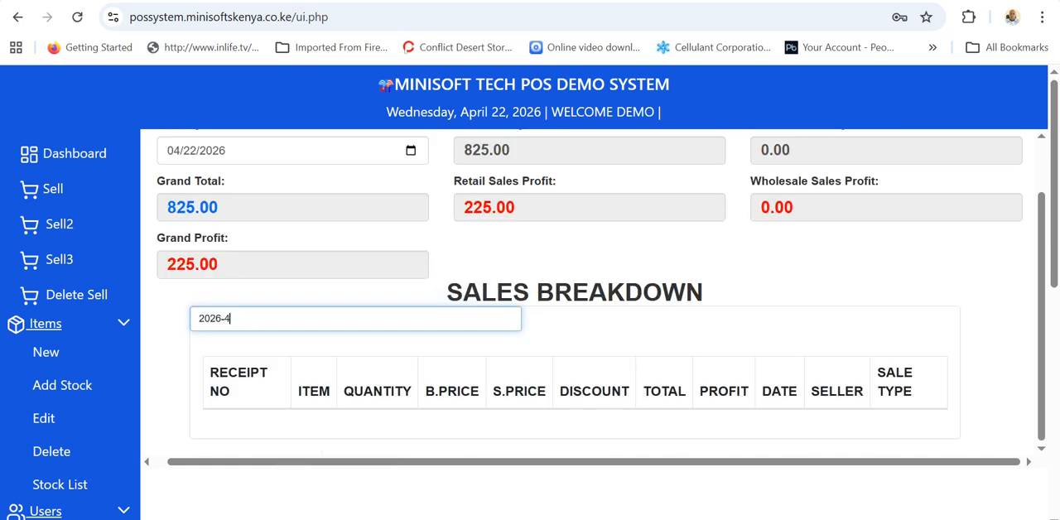
pyautogui.press('BackSpace')
pyautogui.write('04-')
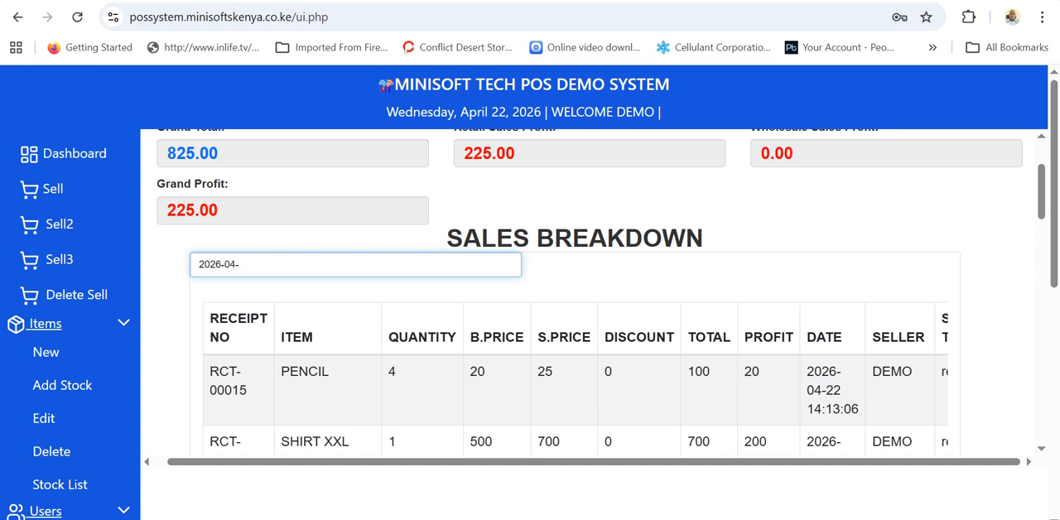
pyautogui.write('22')
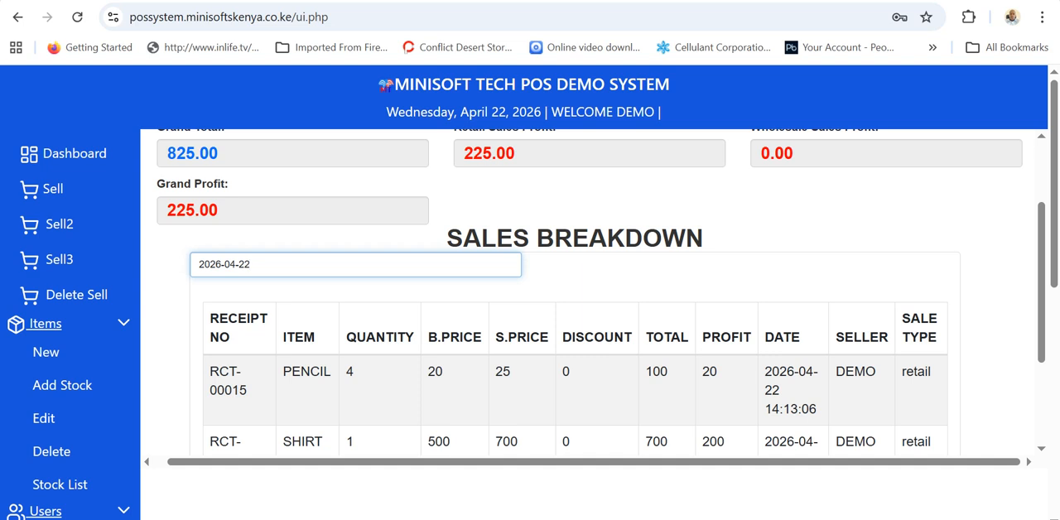
# Replace the sales breakdown search with "pencil" and examine the matching sales.
pyautogui.press('BackSpace')
pyautogui.press('BackSpace')
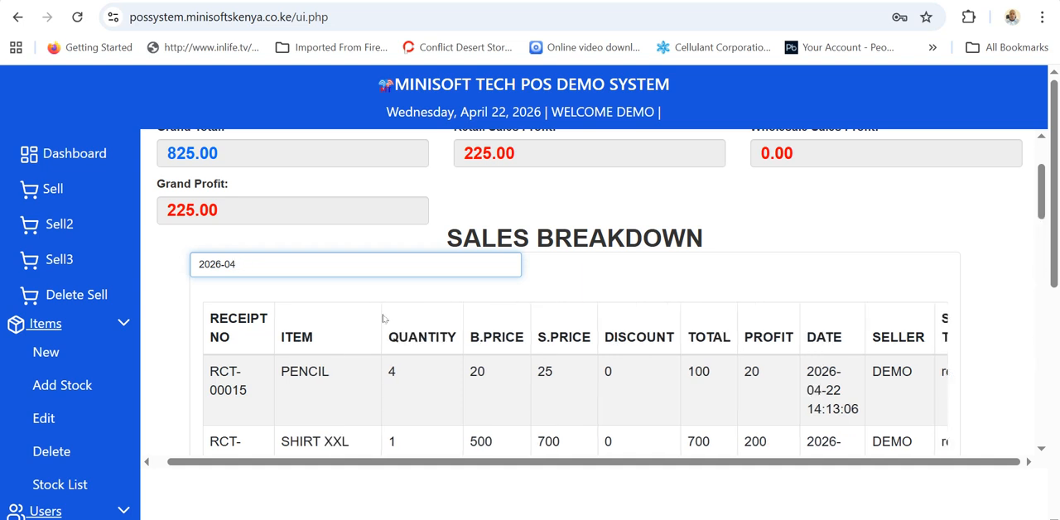
pyautogui.press('BackSpace')
pyautogui.press('BackSpace')
pyautogui.press('BackSpace')
pyautogui.press('BackSpace')
pyautogui.press('BackSpace')
pyautogui.press('BackSpace')
pyautogui.press('BackSpace')
pyautogui.write('pencil')
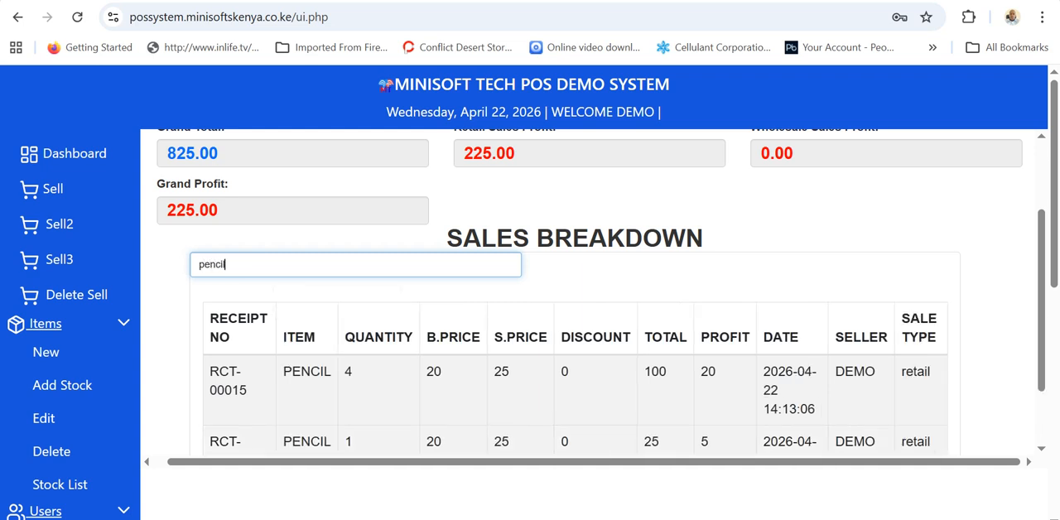
pyautogui.scroll(-2, 365, 377)
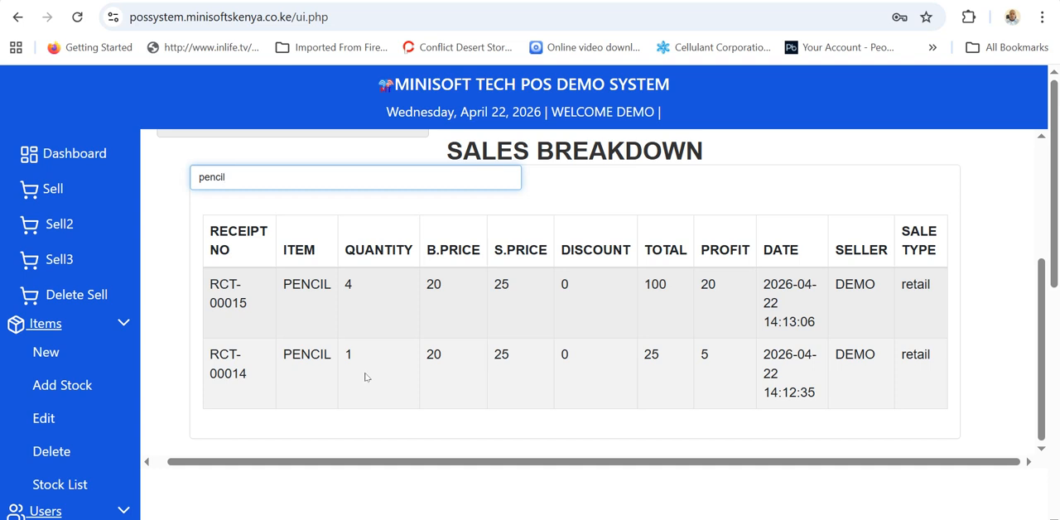
pyautogui.scroll(1, 366, 377)
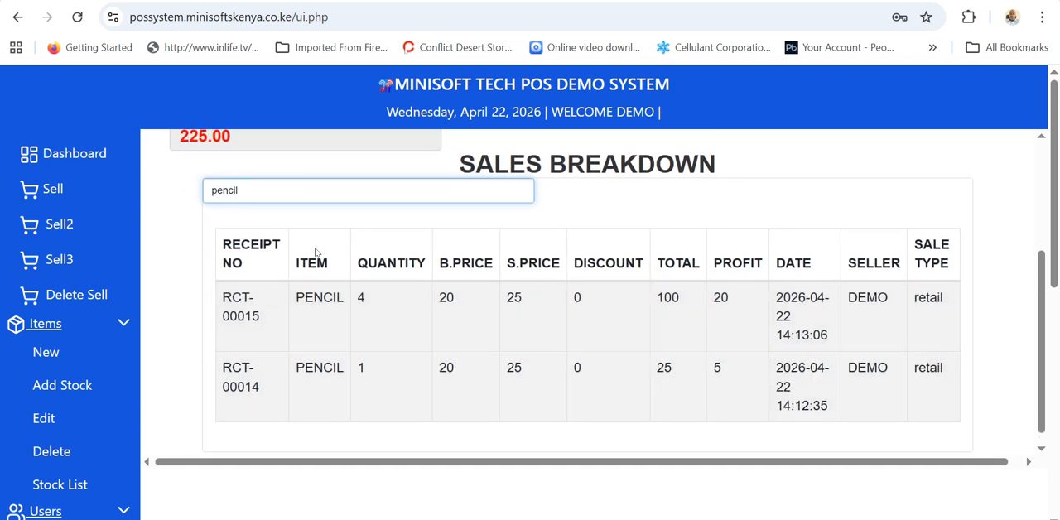
# Collapse the Items, Users and Expenses groups and examine the purchases report of stock bought.
pyautogui.click(45, 324)
pyautogui.click(53, 346)
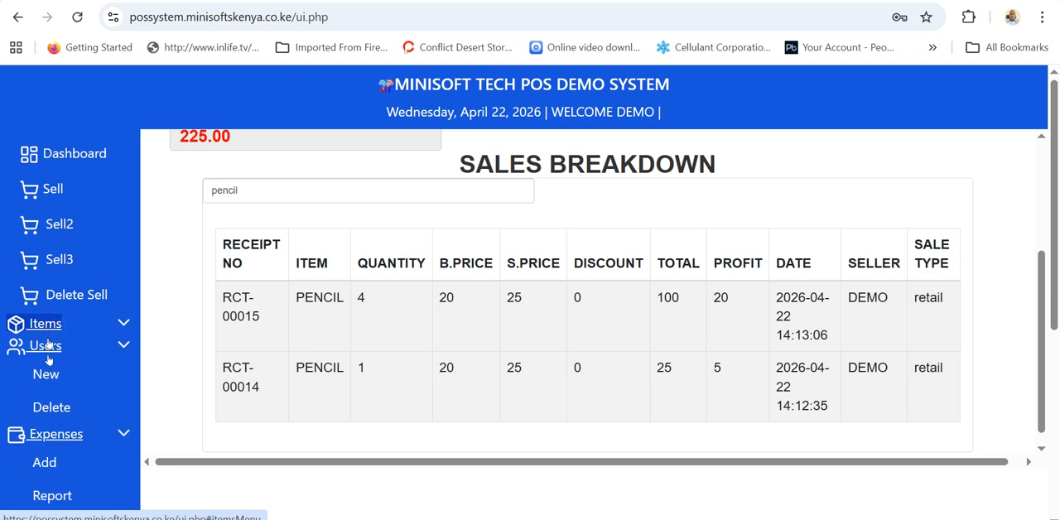
pyautogui.click(56, 367)
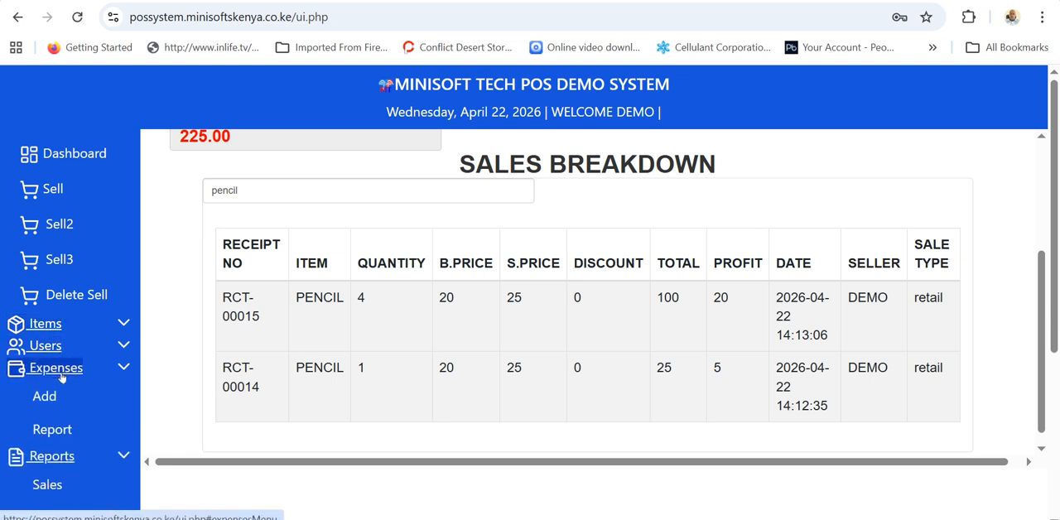
pyautogui.click(51, 455)
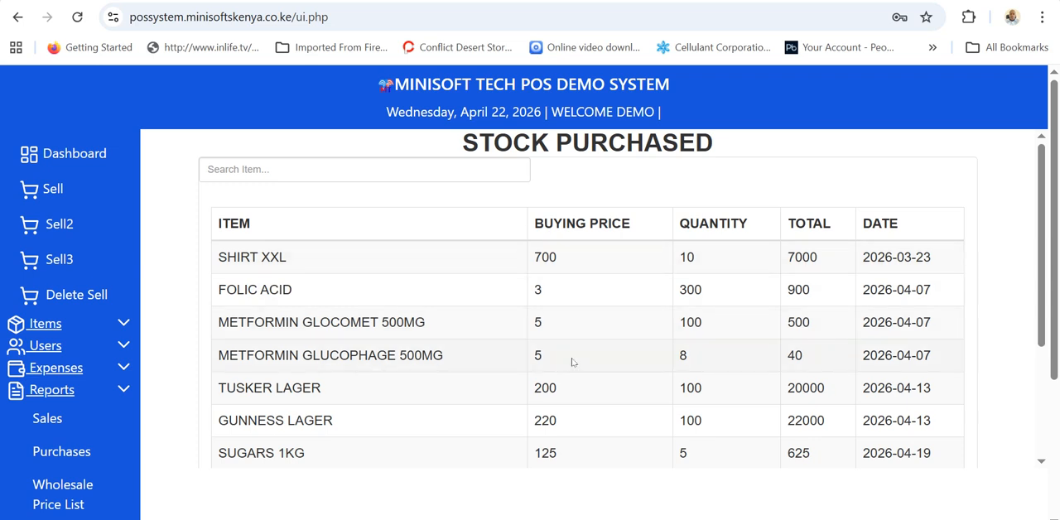
pyautogui.click(234, 174)
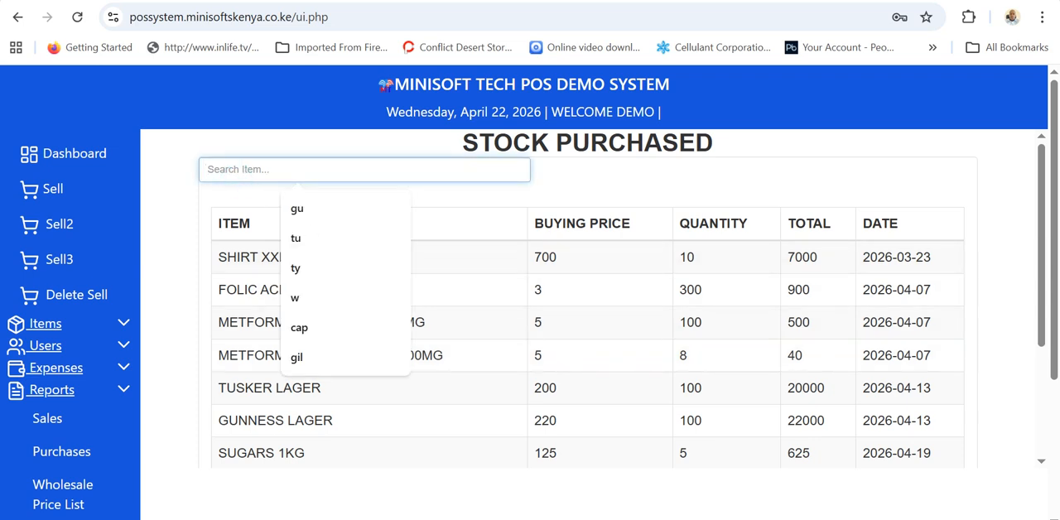
pyautogui.scroll(-2, 348, 447)
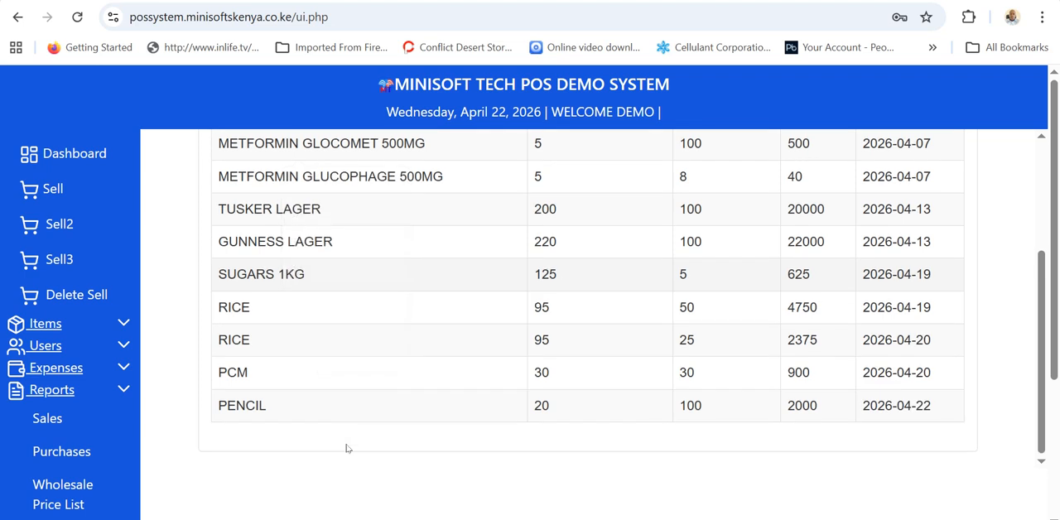
pyautogui.scroll(-1, 41, 458)
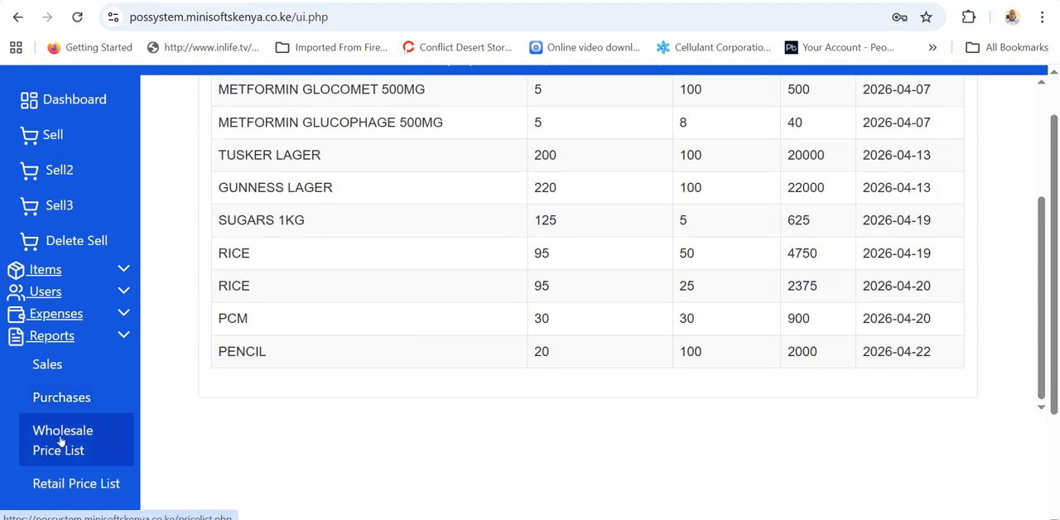
# Open the wholesale price list, download it as a PDF and view the downloaded file.
pyautogui.click(58, 443)
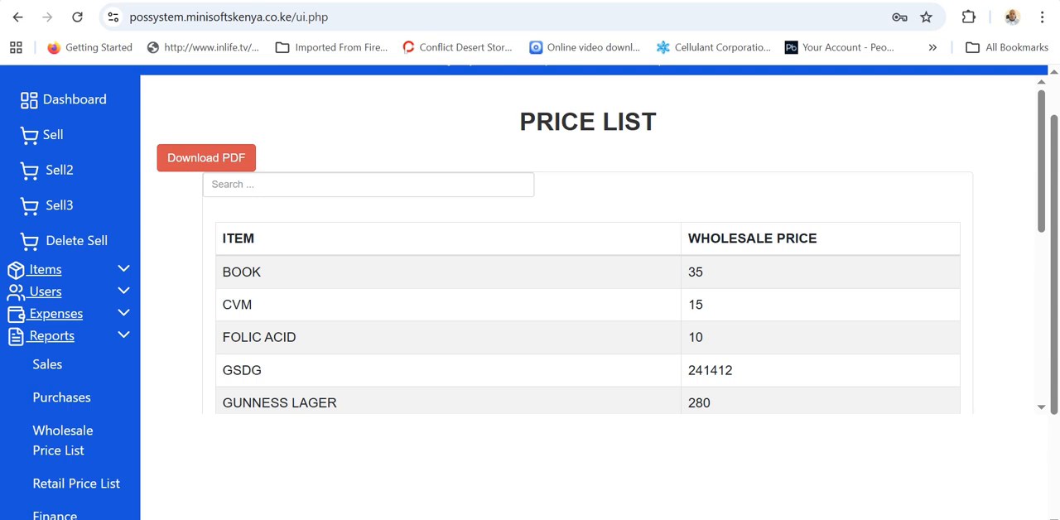
pyautogui.click(182, 159)
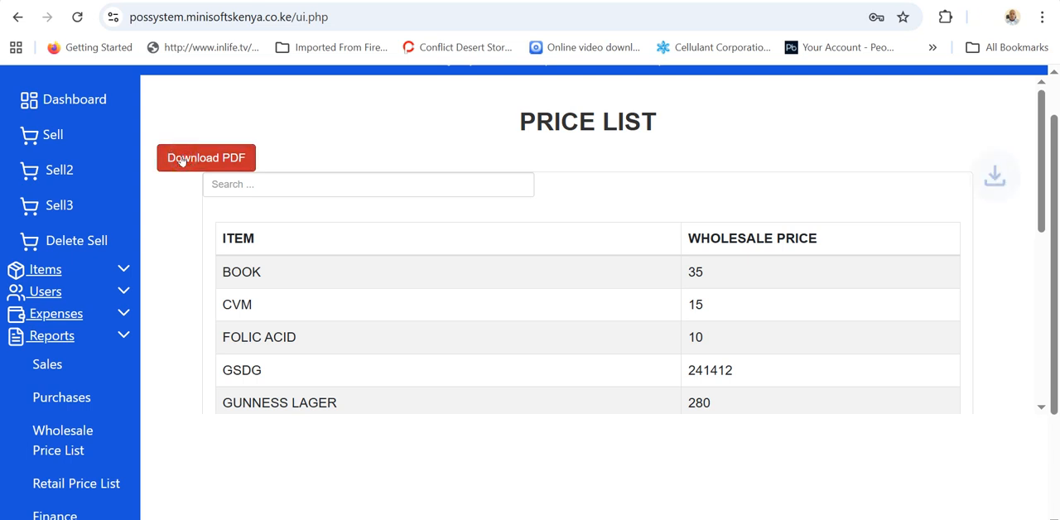
pyautogui.click(882, 60)
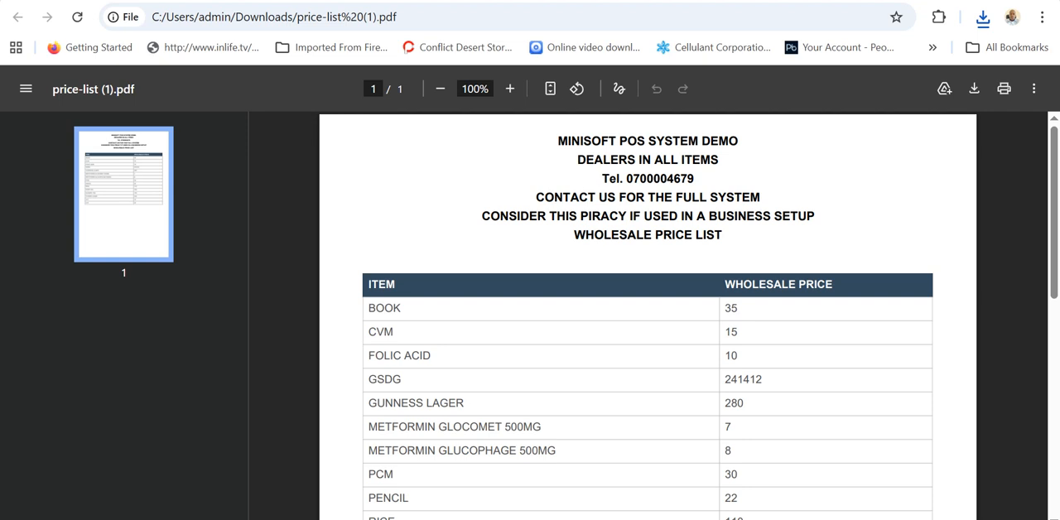
# Leave the downloaded PDF, try to open the retail price list, and return to the wholesale price list.
pyautogui.click(795, 1)
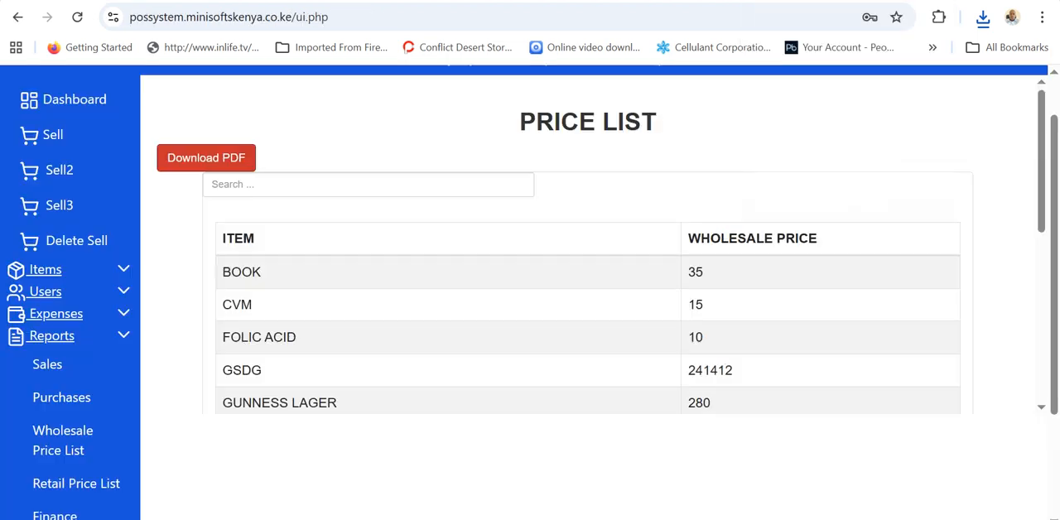
pyautogui.scroll(-1, 82, 373)
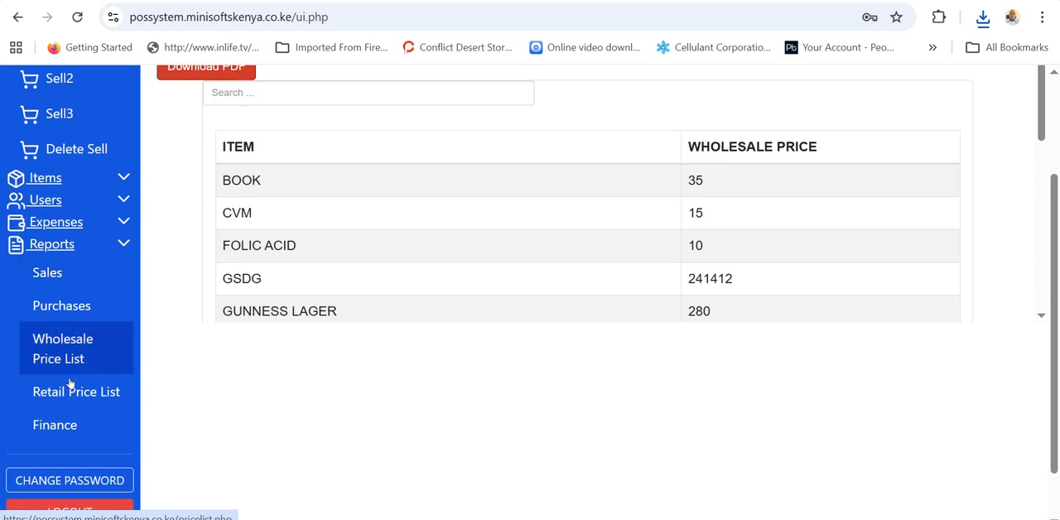
pyautogui.click(56, 394)
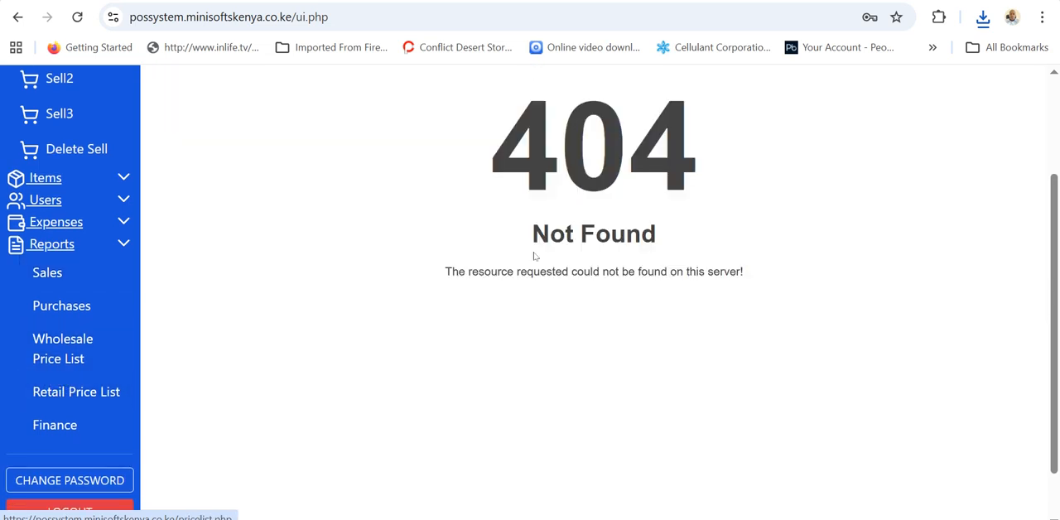
pyautogui.click(85, 341)
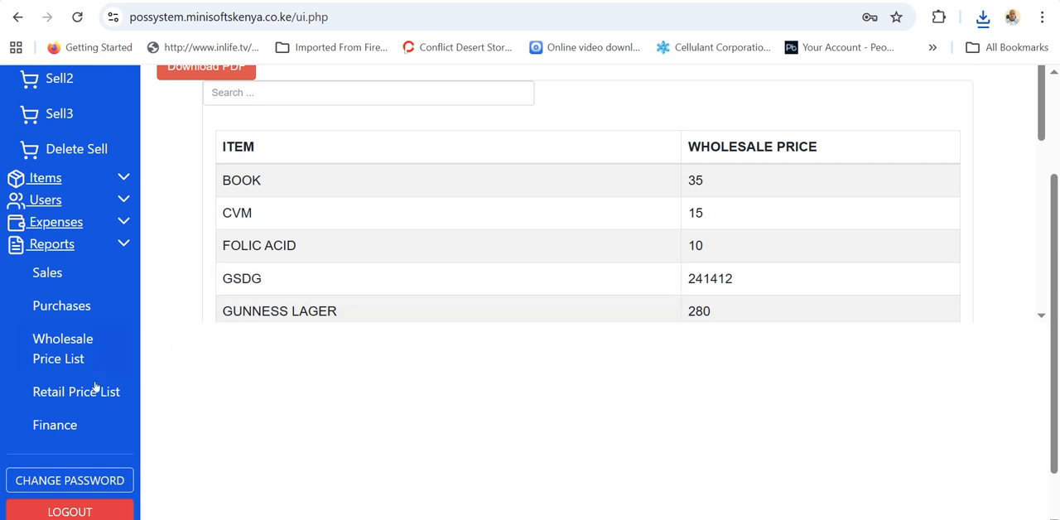
# Generate the financial report for the period 04/01/2026 to 04/30/2026 and examine its finance summary.
pyautogui.click(45, 424)
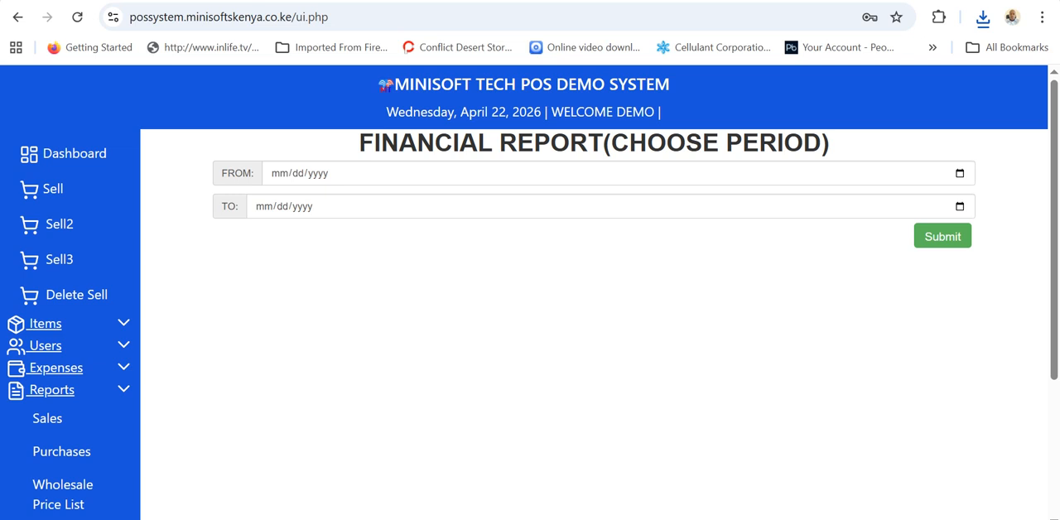
pyautogui.click(960, 173)
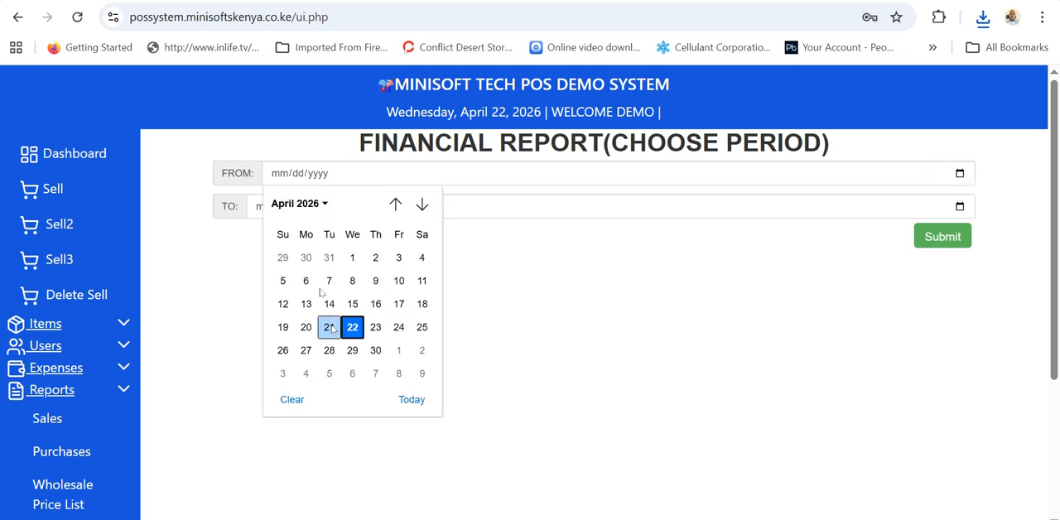
pyautogui.click(353, 260)
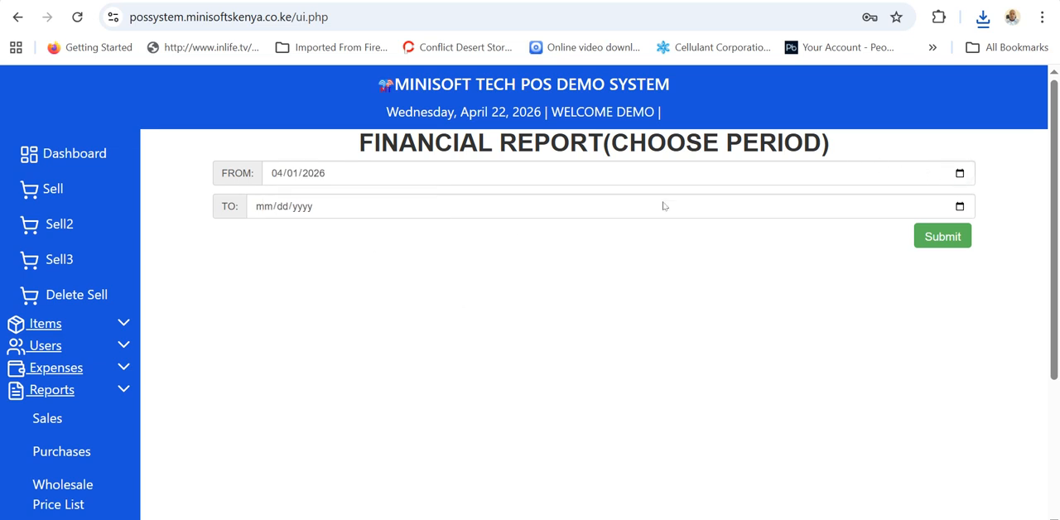
pyautogui.click(958, 206)
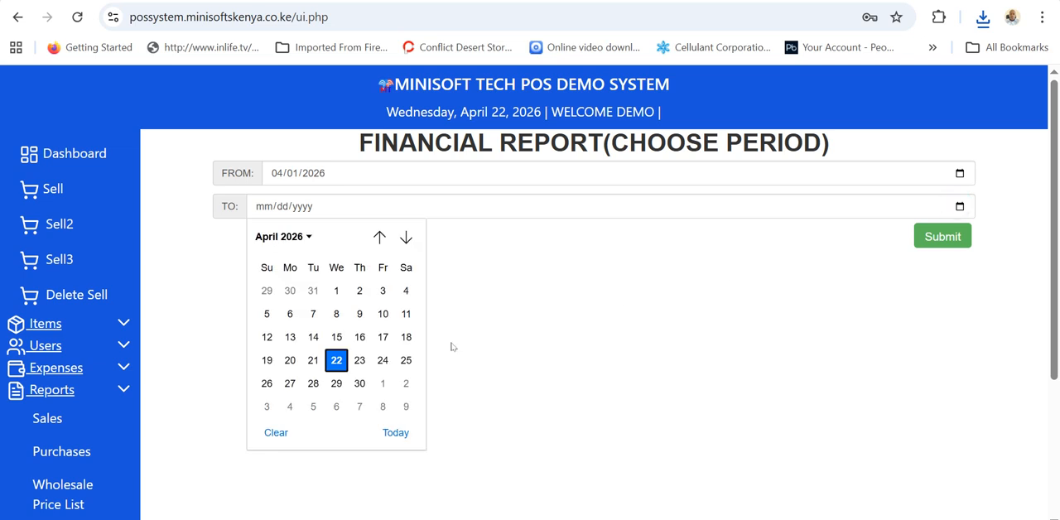
pyautogui.click(358, 384)
pyautogui.click(939, 240)
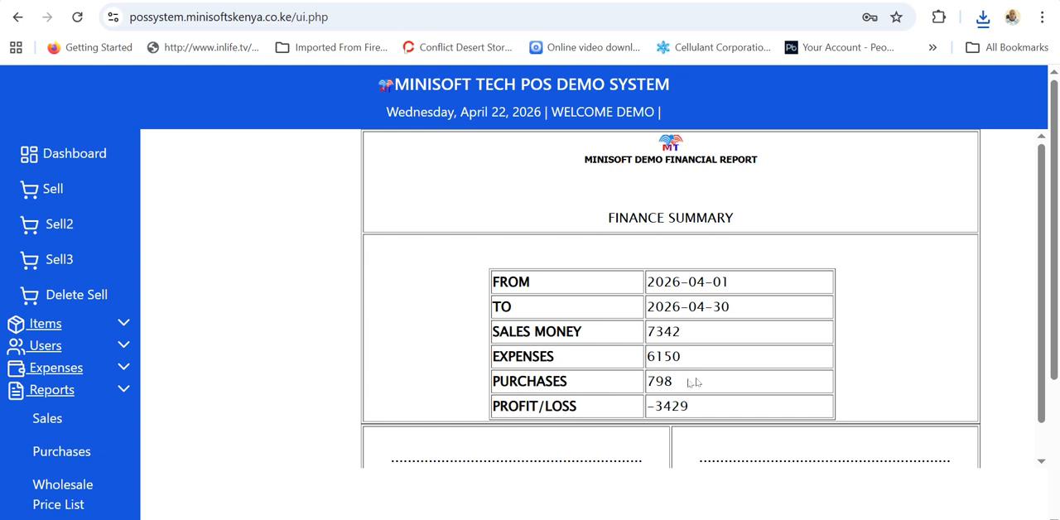
pyautogui.scroll(-1, 630, 407)
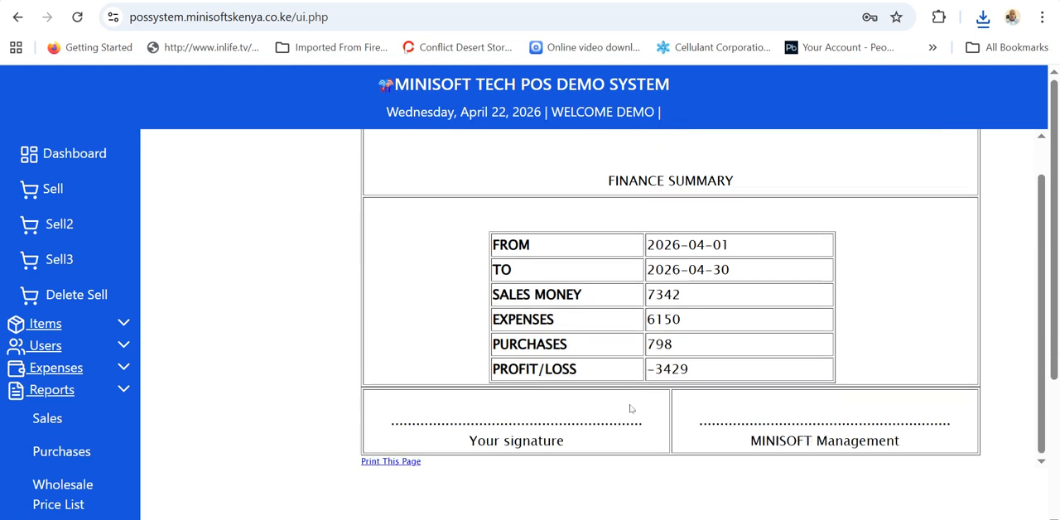
# Open the form for changing the account password, look at its old and new password fields, and cancel it.
pyautogui.scroll(-3, 108, 414)
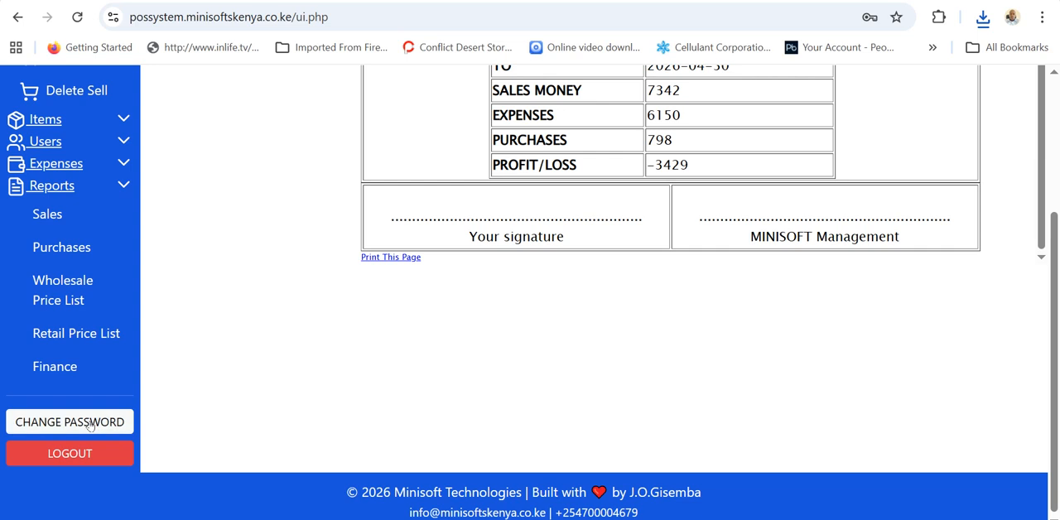
pyautogui.click(93, 423)
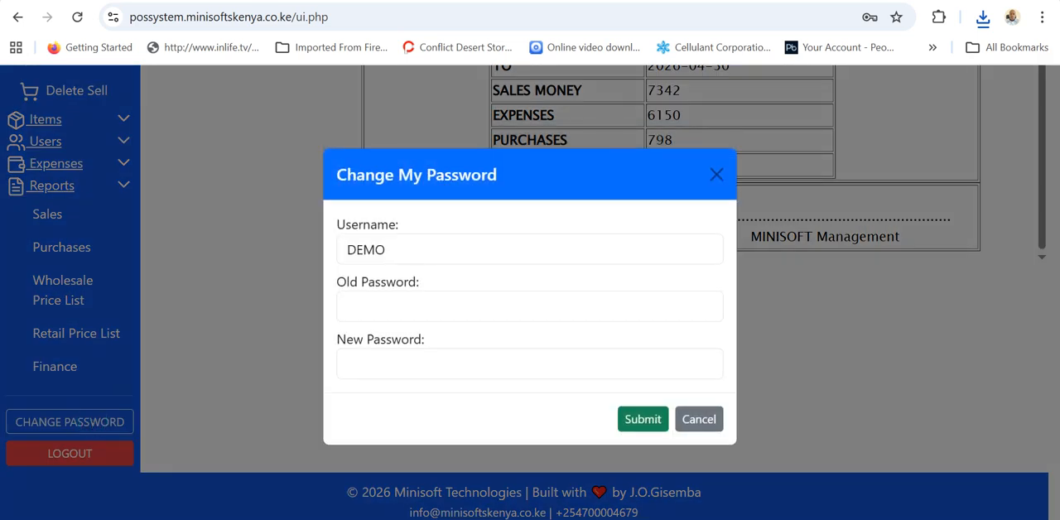
pyautogui.click(379, 297)
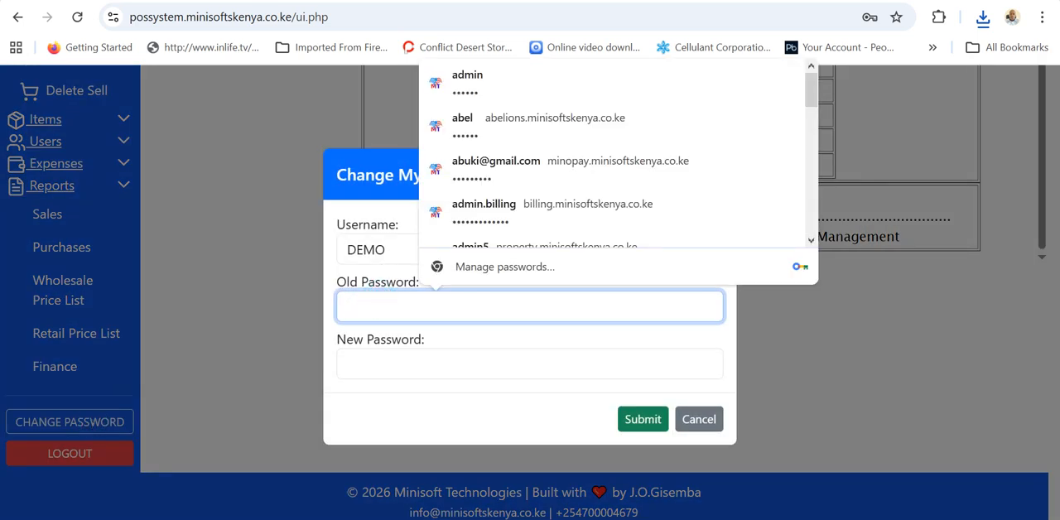
pyautogui.click(402, 365)
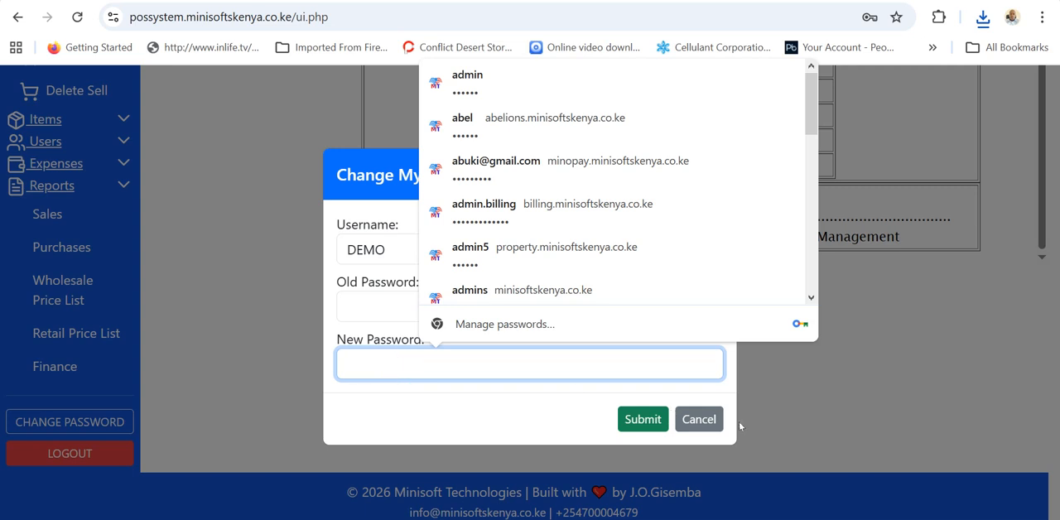
pyautogui.click(698, 419)
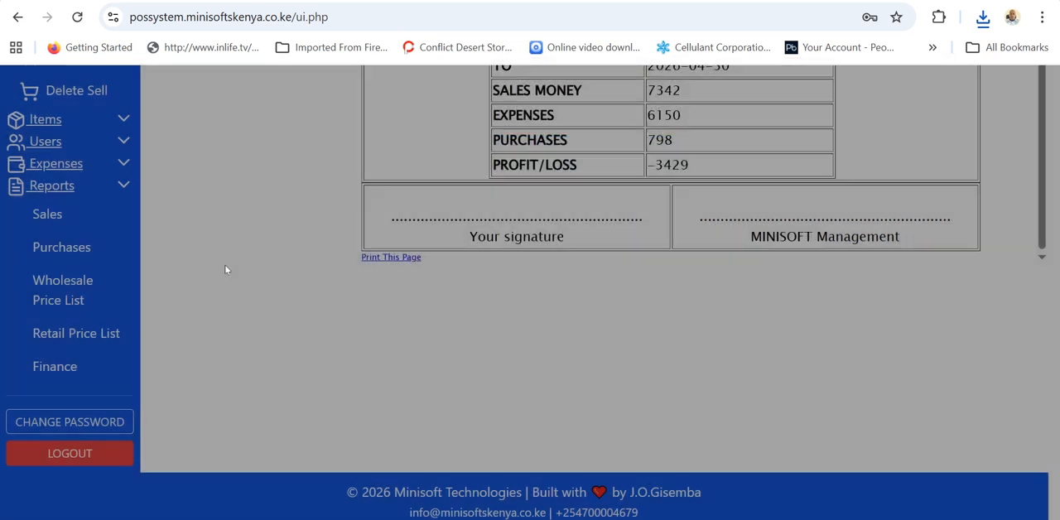
pyautogui.scroll(3, 222, 267)
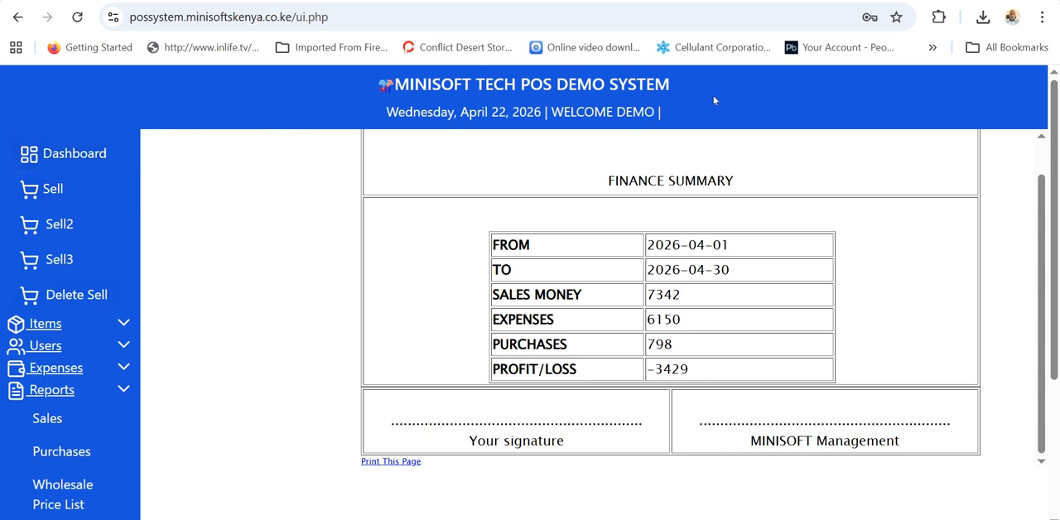
pyautogui.click(49, 328)
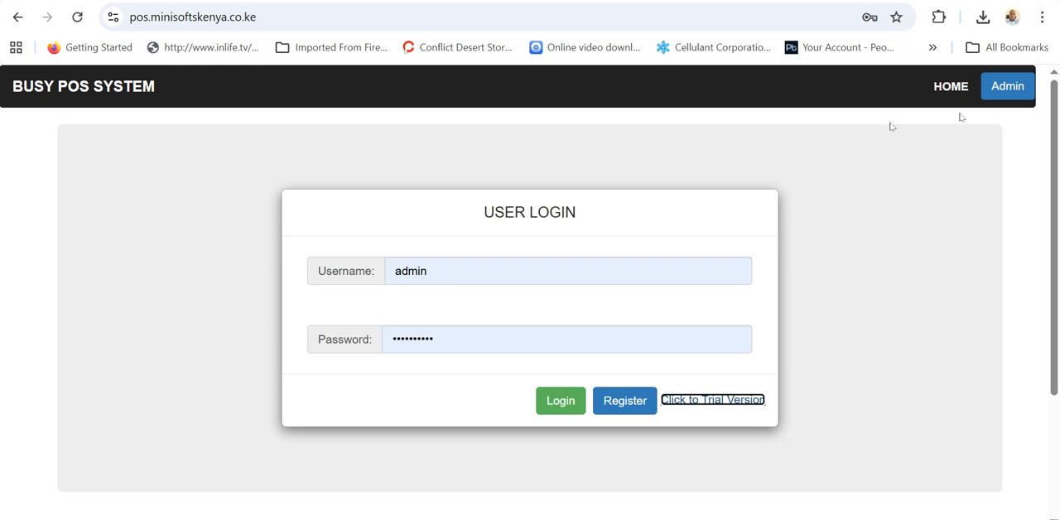
# Create a desktop shortcut to the POS login page named MINISOFT POS SYSTEM.
pyautogui.click(1042, 18)
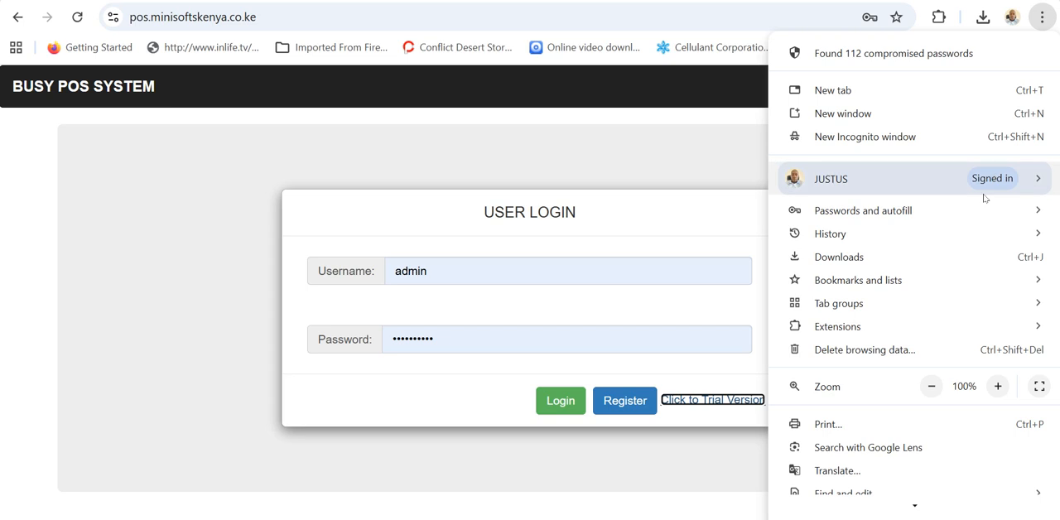
pyautogui.scroll(-2, 952, 196)
pyautogui.moveTo(847, 404)
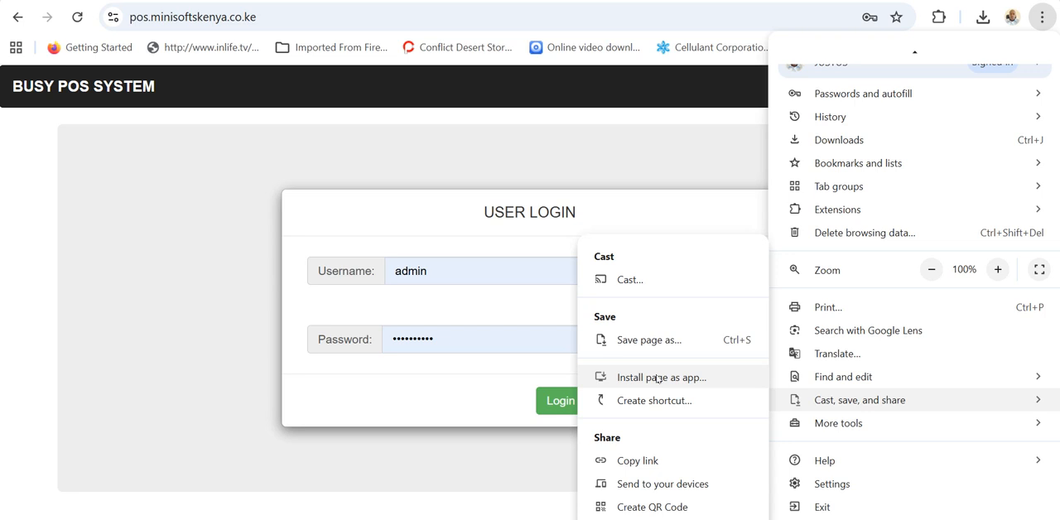
pyautogui.click(650, 401)
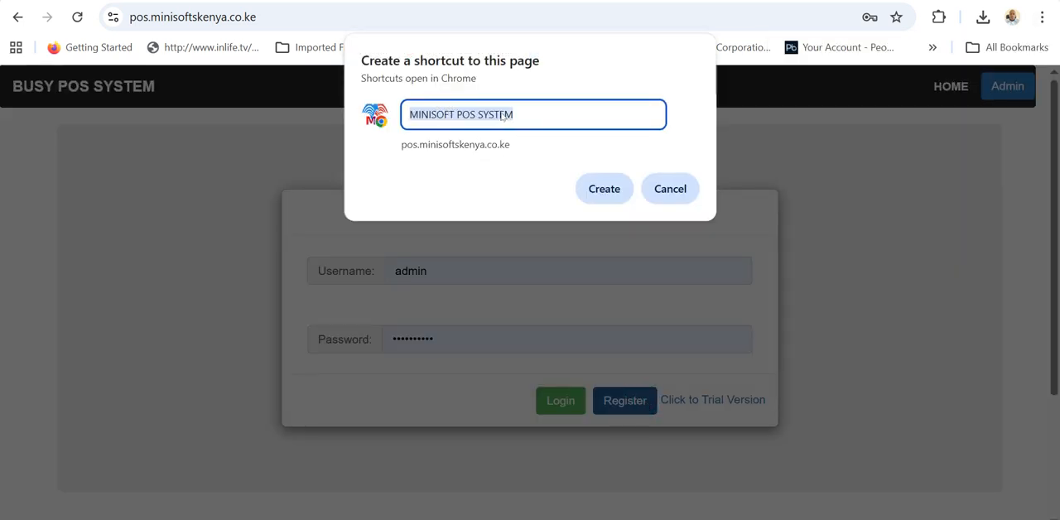
pyautogui.click(604, 189)
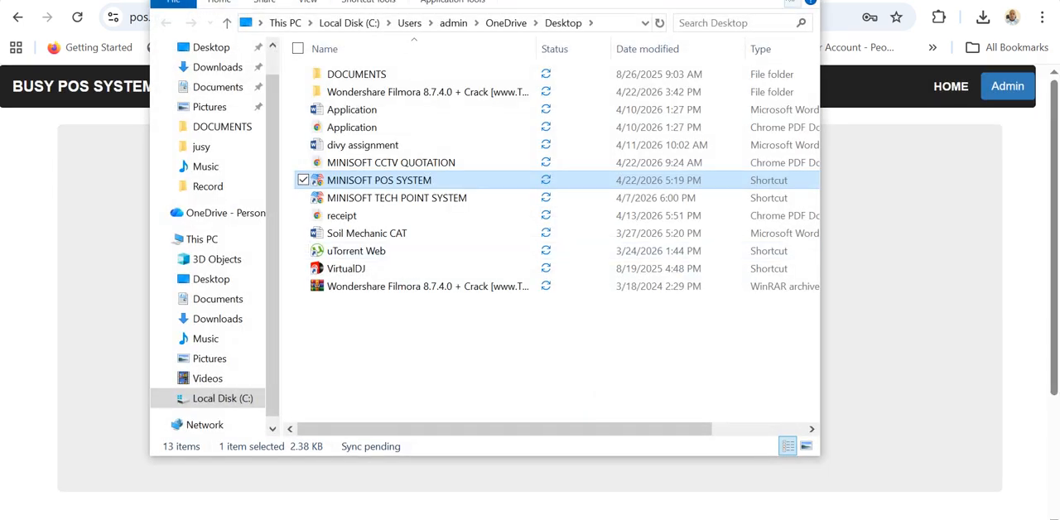
# Clear the open windows from the desktop and launch the POS login page from the MINISOFT POS SYSTEM shortcut.
pyautogui.hotkey('alt', 'F4')
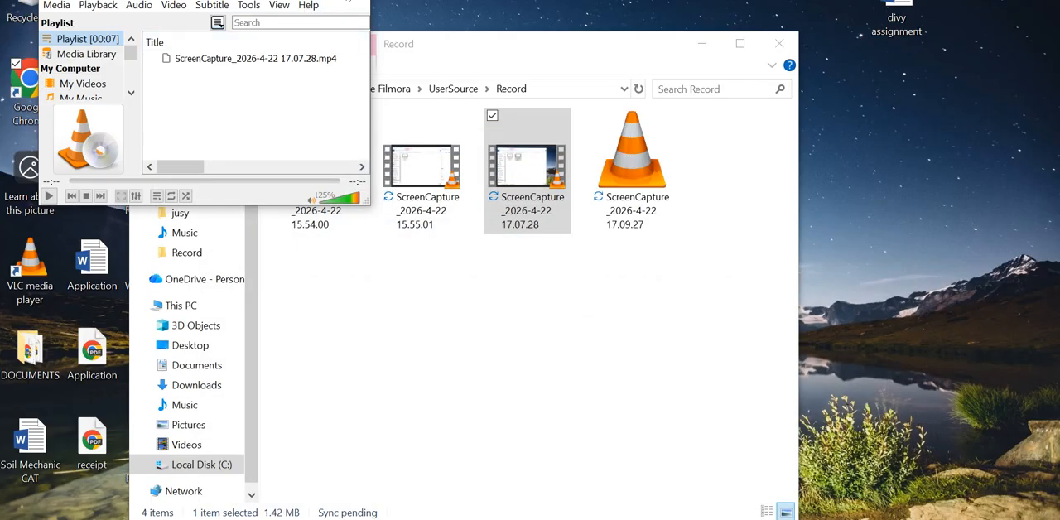
pyautogui.click(346, 0)
pyautogui.click(775, 41)
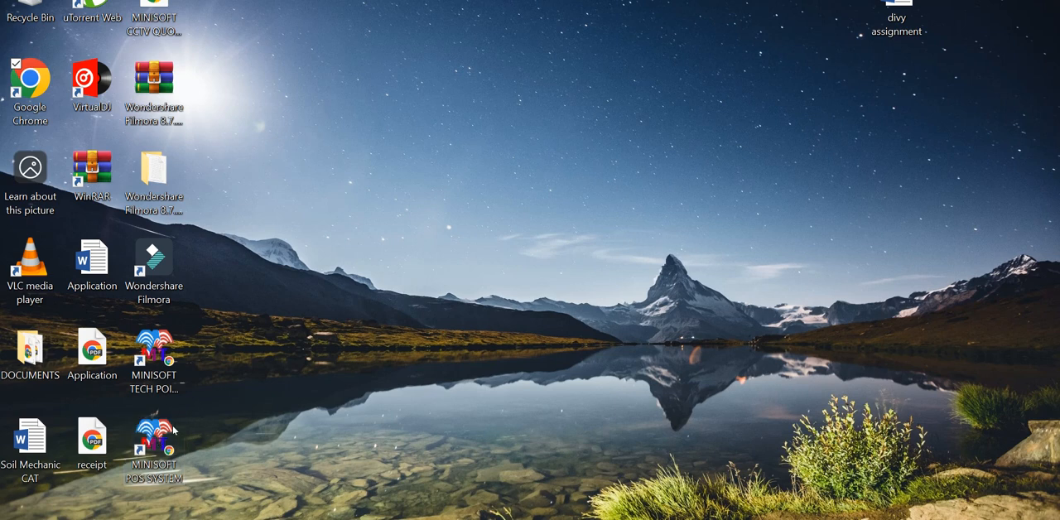
pyautogui.doubleClick(173, 428)
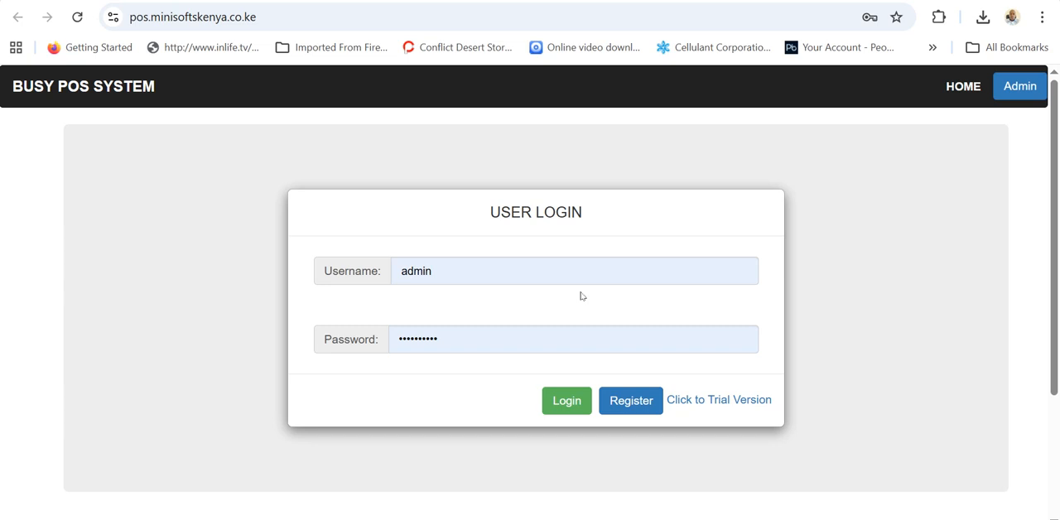
pyautogui.scroll(-2, 580, 296)
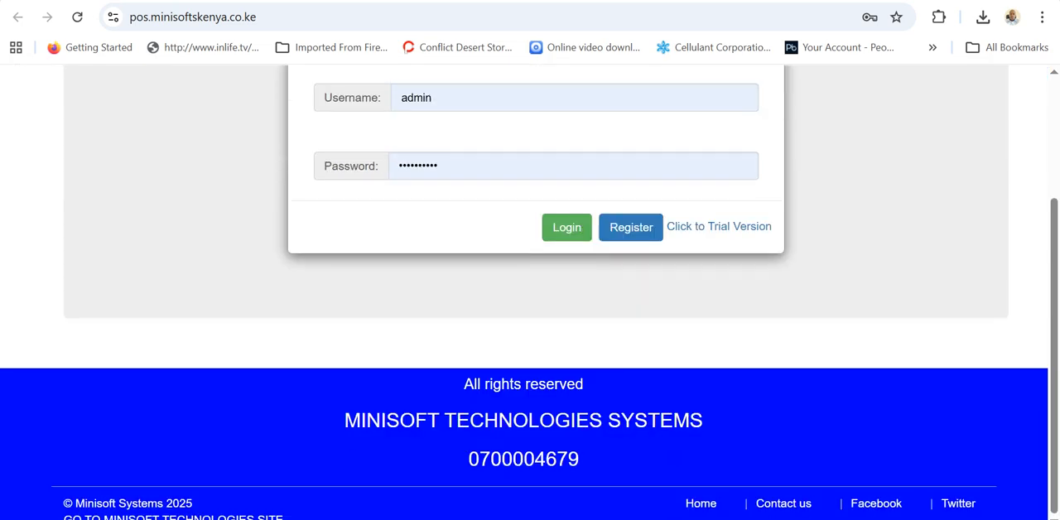